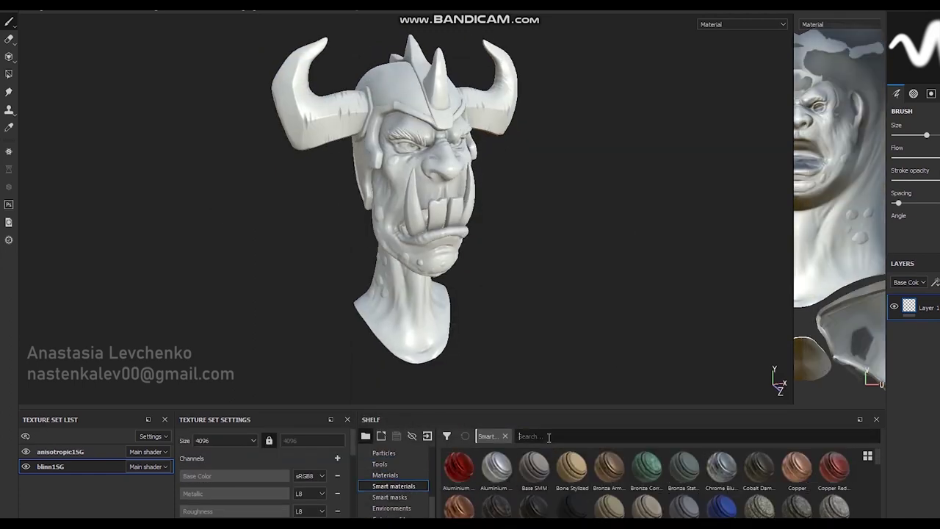
Drag the favourite smart material from the Shelf onto the orc head in the viewport.
{"action": "mouse_move", "coordinate": [459, 470]}
{"action": "left_mouse_down"}
{"action": "mouse_move", "coordinate": [417, 185]}
{"action": "mouse_move", "coordinate": [839, 208]}
{"action": "left_mouse_up"}
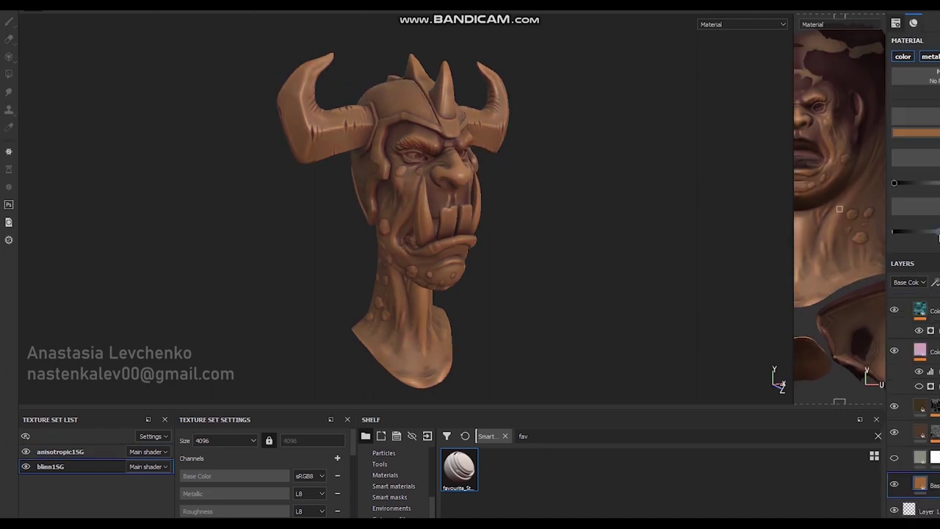
Add a new white fill layer over the head and give it a mask.
{"action": "left_click_drag", "start_coordinate": [474, 220], "coordinate": [458, 214], "text": "alt"}
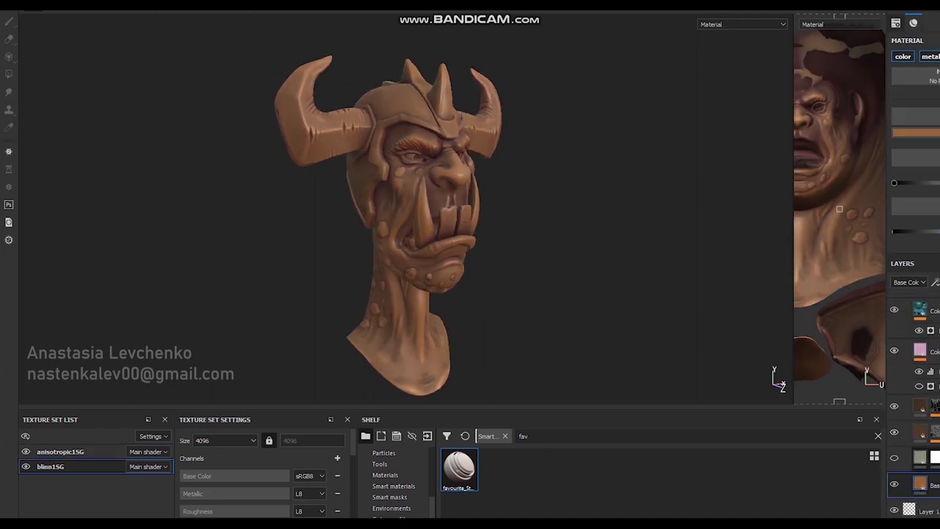
{"action": "left_click", "coordinate": [894, 458]}
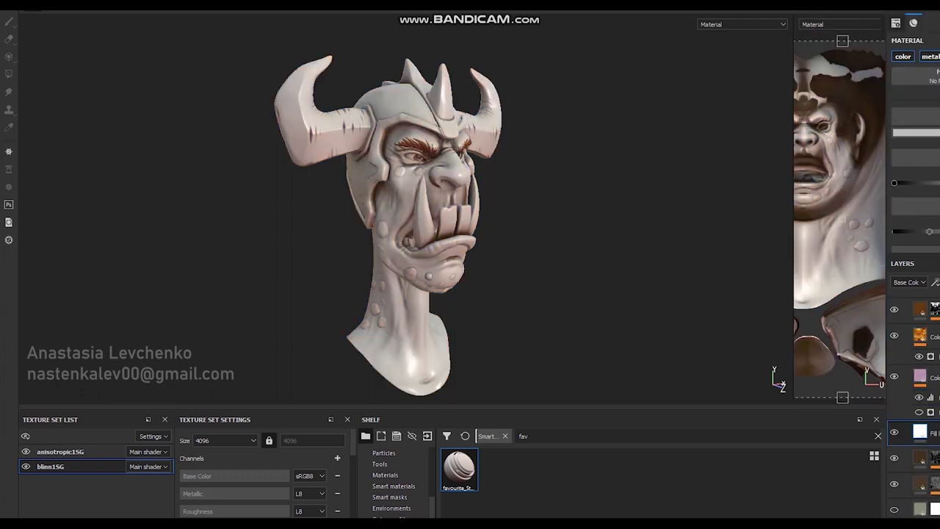
{"action": "right_click", "coordinate": [918, 433]}
{"action": "left_click", "coordinate": [932, 128]}
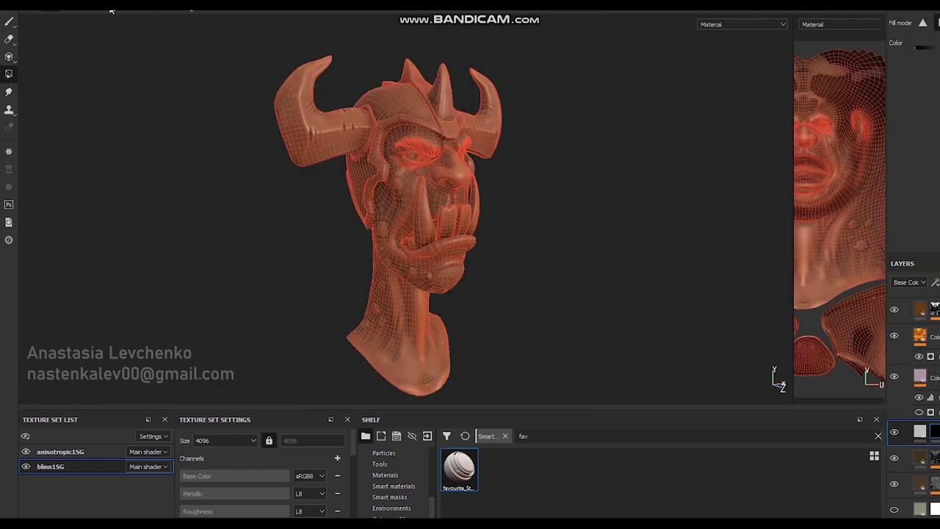
Orbit and zoom around the head to frame the helmet from front and side.
{"action": "left_click_drag", "start_coordinate": [424, 103], "coordinate": [441, 103], "text": "alt"}
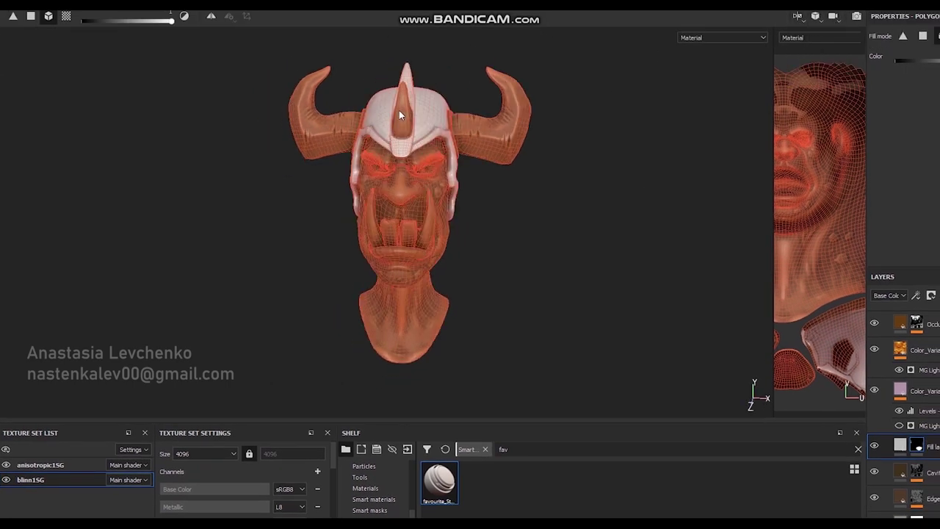
{"action": "scroll", "coordinate": [398, 110], "scroll_direction": "up", "scroll_amount": 5}
{"action": "mouse_move", "coordinate": [450, 150]}
{"action": "left_mouse_down", "text": "alt"}
{"action": "mouse_move", "coordinate": [518, 141]}
{"action": "mouse_move", "coordinate": [470, 147]}
{"action": "left_mouse_up", "text": "alt"}
{"action": "scroll", "coordinate": [521, 126], "scroll_direction": "up", "scroll_amount": 5}
{"action": "scroll", "coordinate": [522, 127], "scroll_direction": "down", "scroll_amount": 5}
{"action": "key", "text": "1"}
{"action": "left_click_drag", "start_coordinate": [413, 113], "coordinate": [440, 117], "text": "alt"}
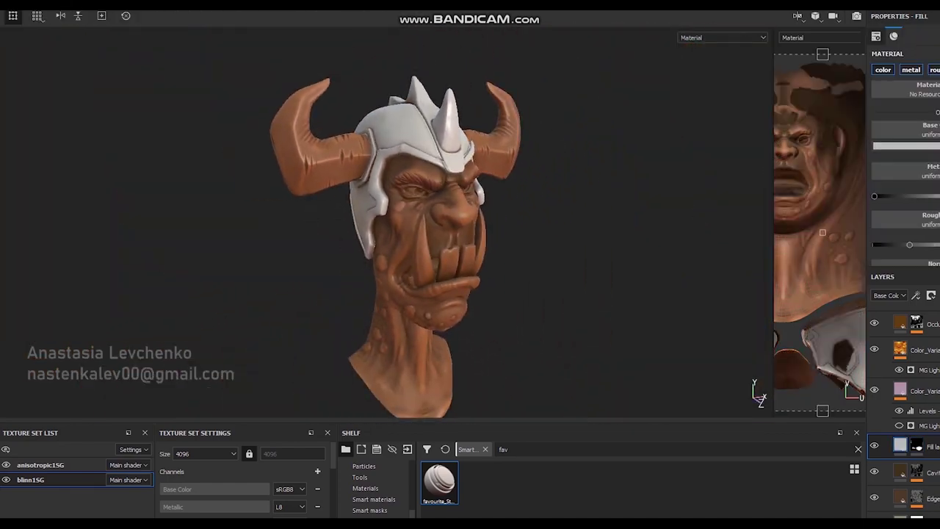
{"action": "left_click_drag", "start_coordinate": [419, 162], "coordinate": [440, 163], "text": "alt"}
Set the helmet fill's base colour to olive and add another fill layer above the eyes layer.
{"action": "left_click", "coordinate": [900, 419]}
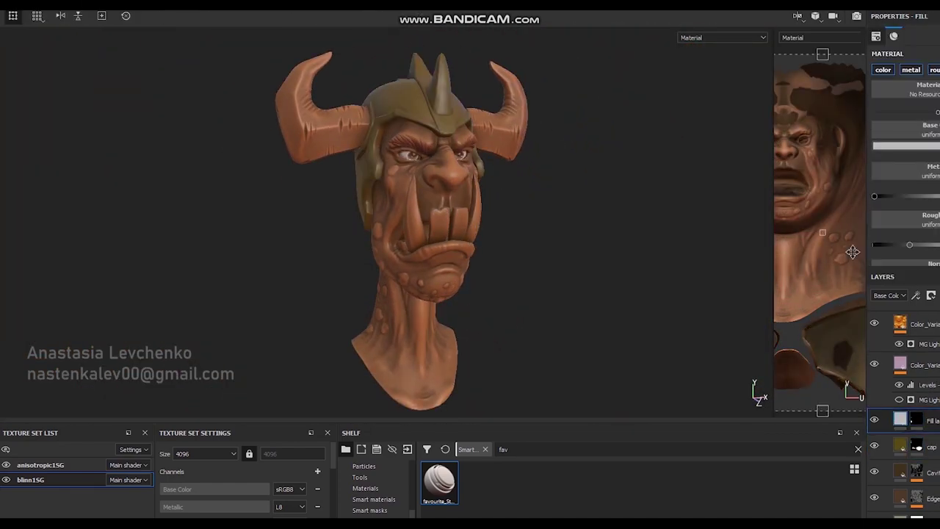
{"action": "left_click", "coordinate": [906, 147]}
{"action": "left_click", "coordinate": [897, 418]}
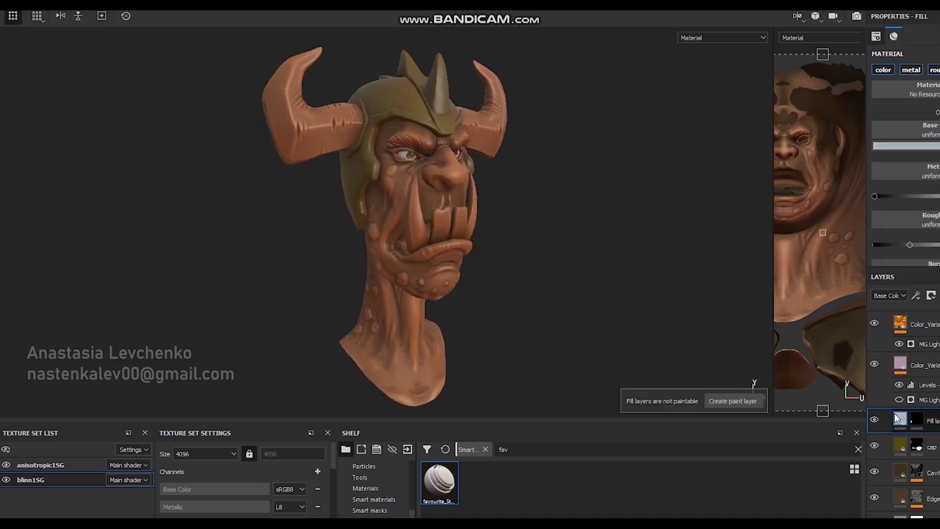
{"action": "type", "text": "eye"}
{"action": "left_click", "coordinate": [924, 296]}
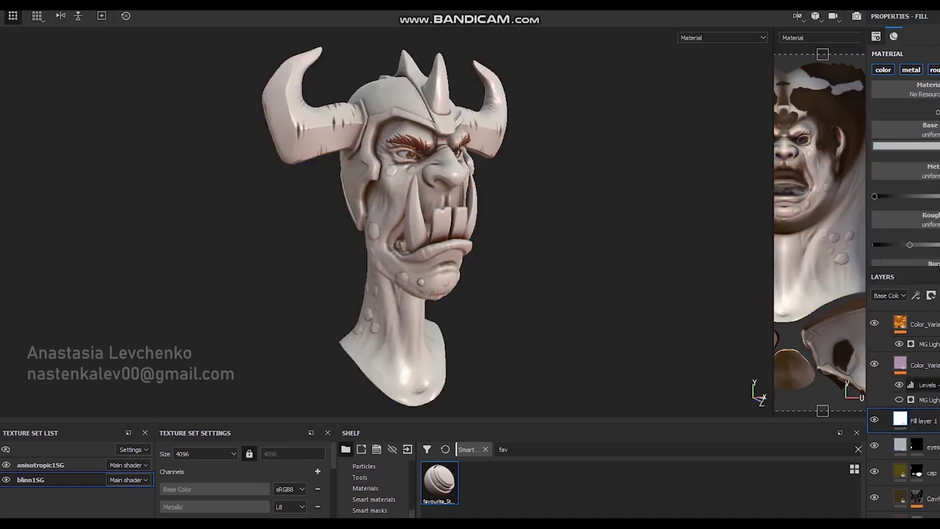
{"action": "right_click", "coordinate": [926, 419]}
Add a black mask to the teeth layer and inspect the teeth side-on.
{"action": "left_click", "coordinate": [927, 417]}
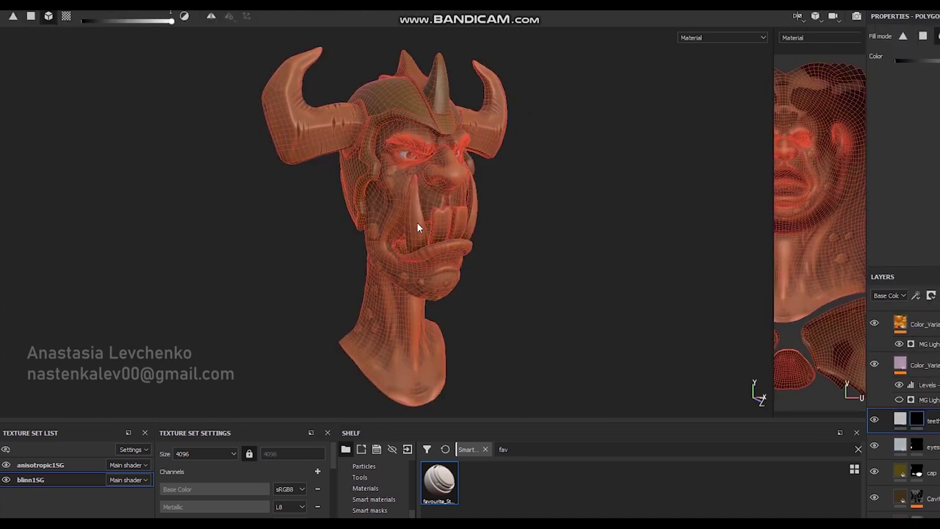
{"action": "scroll", "coordinate": [417, 223], "scroll_direction": "up", "scroll_amount": 5}
{"action": "left_click_drag", "start_coordinate": [382, 229], "coordinate": [584, 263], "text": "alt"}
{"action": "key", "text": "f"}
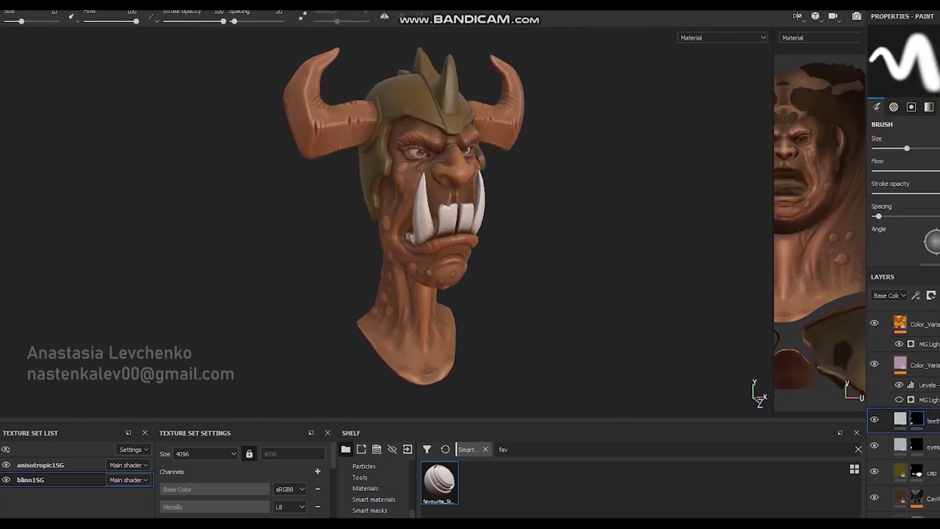
Add a new fill layer above teeth and rename it 'mouth'.
{"action": "left_click", "coordinate": [916, 295]}
{"action": "double_click", "coordinate": [920, 421]}
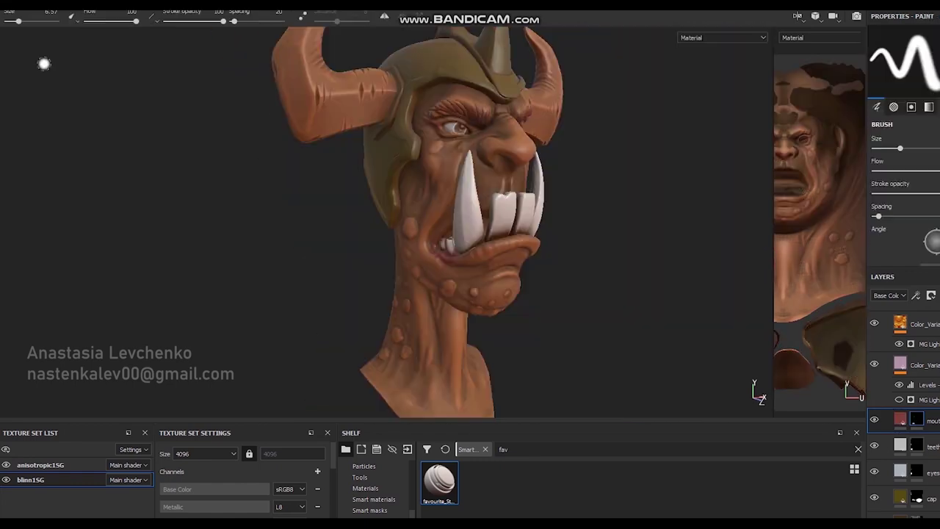
{"action": "scroll", "coordinate": [429, 307], "scroll_direction": "up", "scroll_amount": 5}
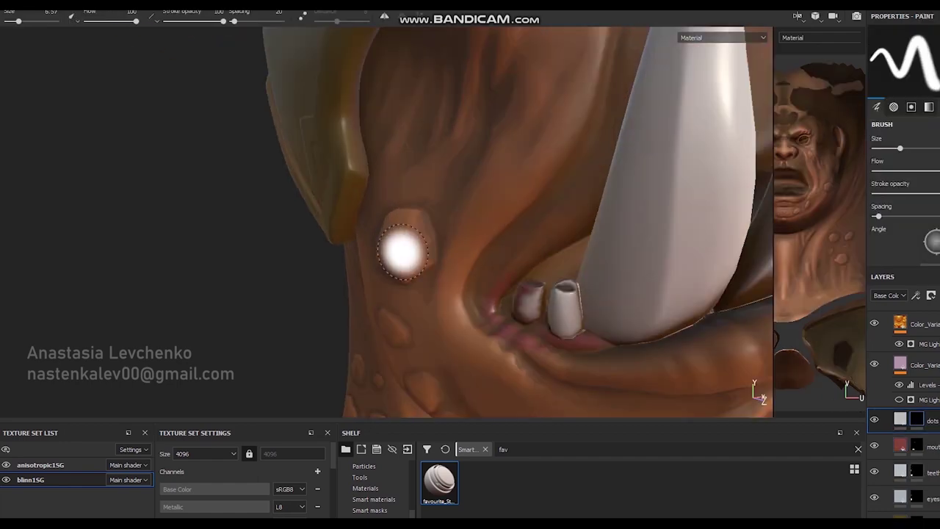
On the dots layer, paint a purple spot on the jaw while orbiting around the neck.
{"action": "left_click_drag", "start_coordinate": [397, 226], "coordinate": [418, 257], "text": "alt"}
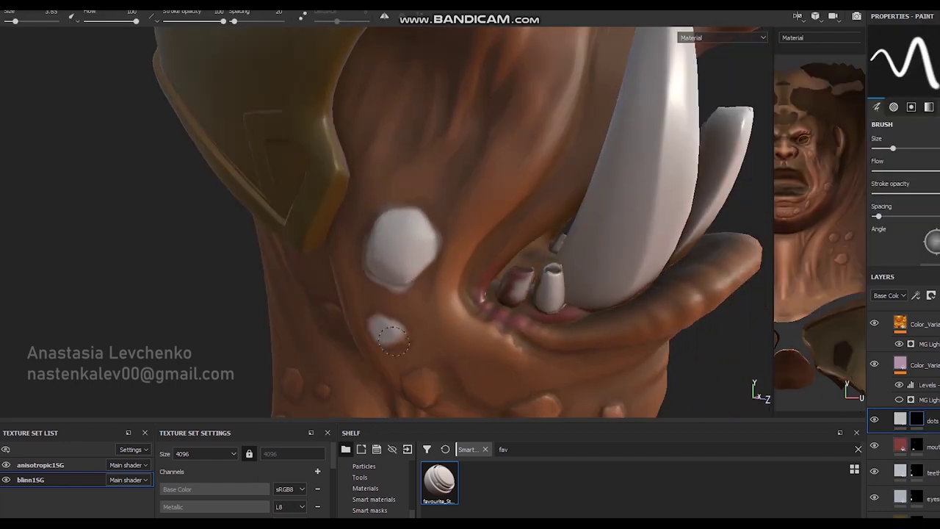
{"action": "left_click_drag", "start_coordinate": [393, 338], "coordinate": [450, 262], "text": "alt"}
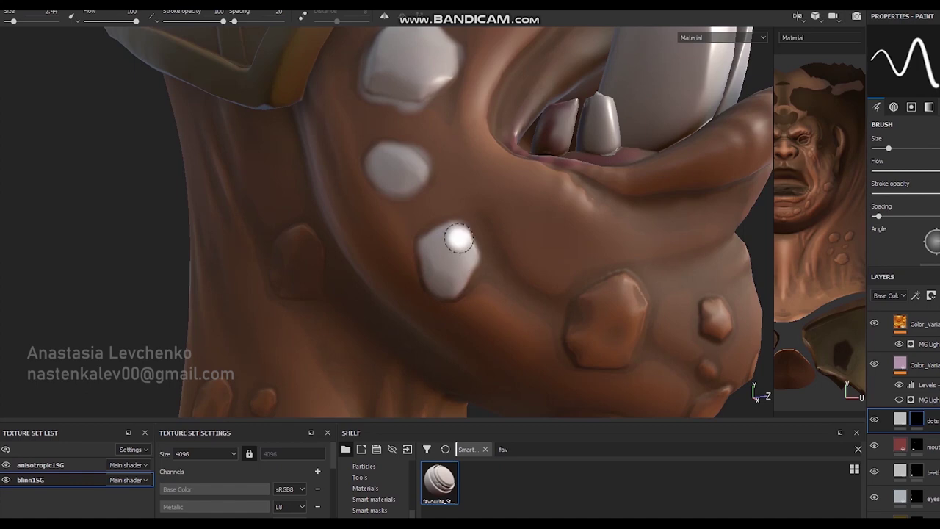
{"action": "left_click_drag", "start_coordinate": [522, 195], "coordinate": [591, 218], "text": "alt"}
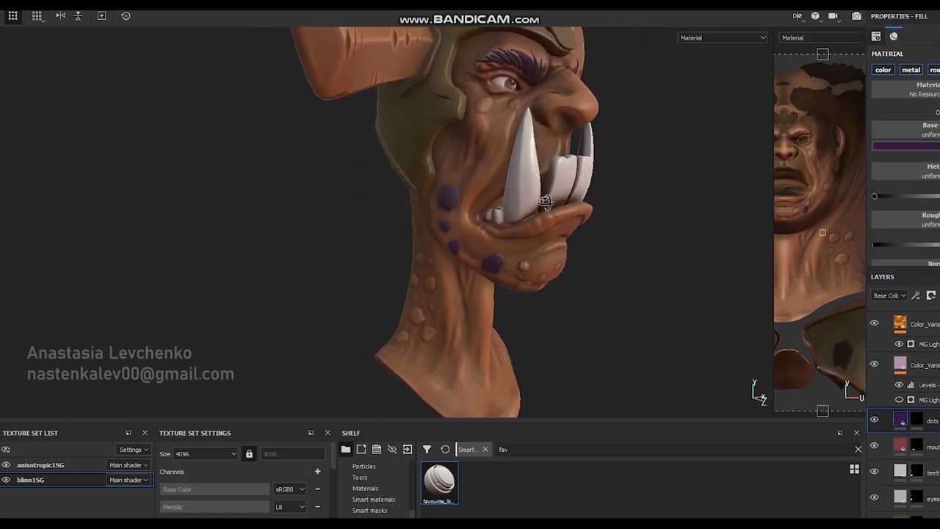
{"action": "mouse_move", "coordinate": [444, 254]}
{"action": "left_mouse_down", "text": "alt"}
{"action": "mouse_move", "coordinate": [635, 283]}
{"action": "mouse_move", "coordinate": [521, 283]}
{"action": "left_mouse_up", "text": "alt"}
{"action": "left_click", "coordinate": [522, 284]}
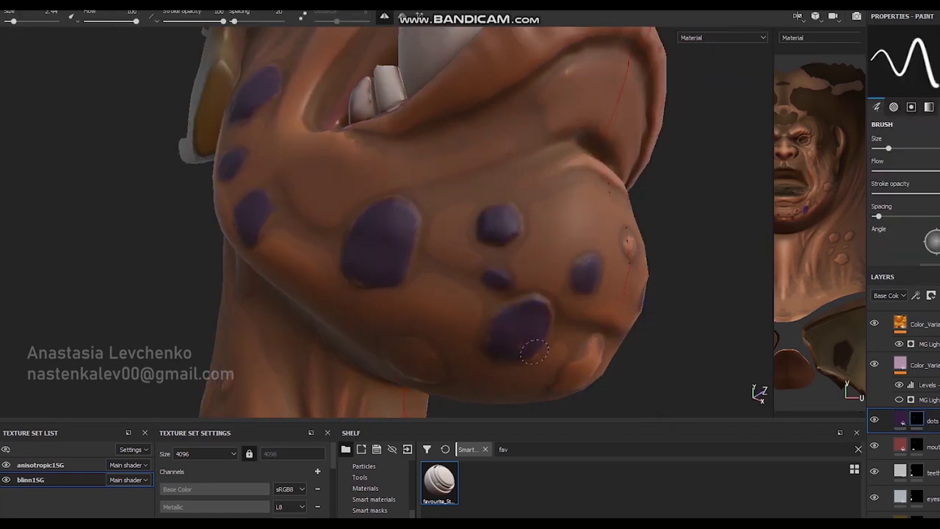
{"action": "mouse_move", "coordinate": [534, 353]}
{"action": "left_mouse_down", "text": "alt"}
{"action": "mouse_move", "coordinate": [562, 279]}
{"action": "mouse_move", "coordinate": [529, 293]}
{"action": "mouse_move", "coordinate": [534, 216]}
{"action": "mouse_move", "coordinate": [623, 155]}
{"action": "left_mouse_up", "text": "alt"}
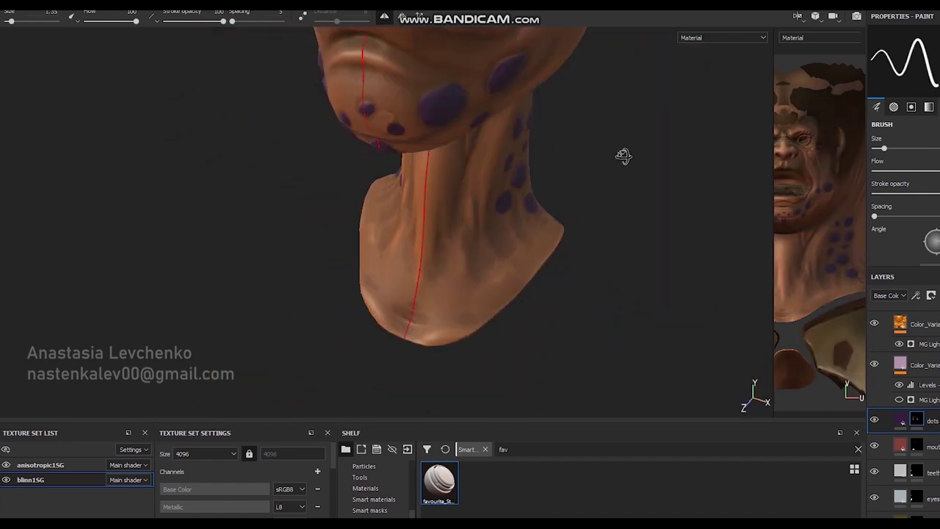
Darken the horns' base colour to dark brown.
{"action": "left_click_drag", "start_coordinate": [925, 251], "coordinate": [930, 248]}
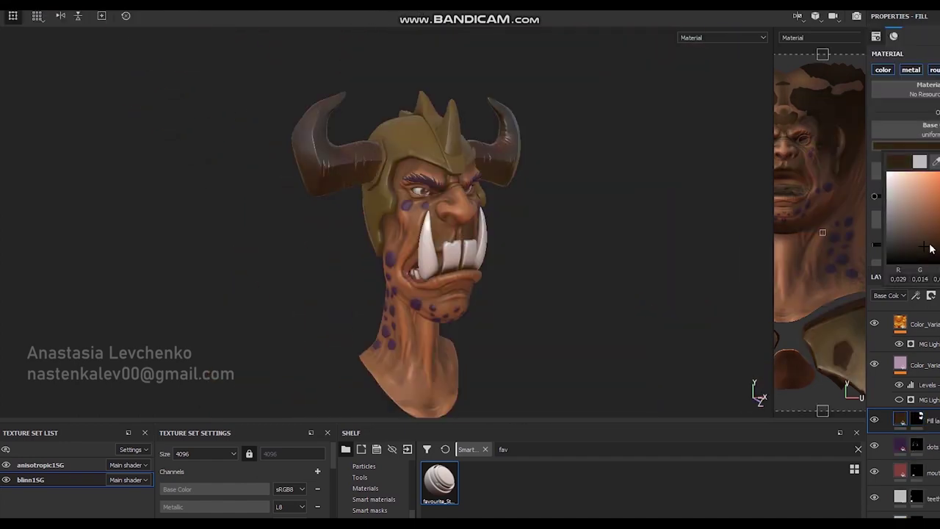
{"action": "mouse_move", "coordinate": [565, 220]}
{"action": "left_mouse_down", "text": "alt"}
{"action": "mouse_move", "coordinate": [596, 216]}
{"action": "mouse_move", "coordinate": [543, 220]}
{"action": "left_mouse_up", "text": "alt"}
{"action": "scroll", "coordinate": [929, 218], "scroll_direction": "down", "scroll_amount": 1}
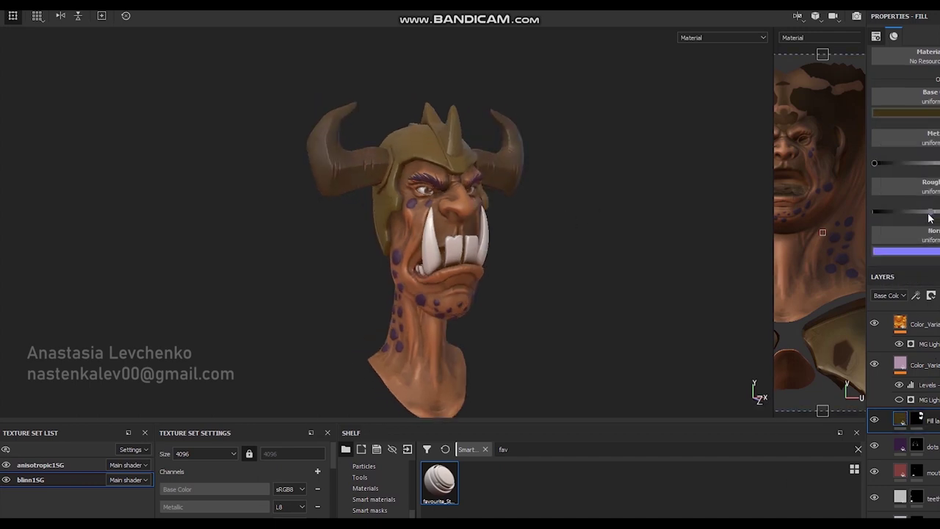
{"action": "left_click_drag", "start_coordinate": [446, 189], "coordinate": [680, 191], "text": "alt"}
{"action": "scroll", "coordinate": [872, 446], "scroll_direction": "down", "scroll_amount": 3}
Shift the 'cap' layer's base colour slightly greener.
{"action": "left_click", "coordinate": [881, 450]}
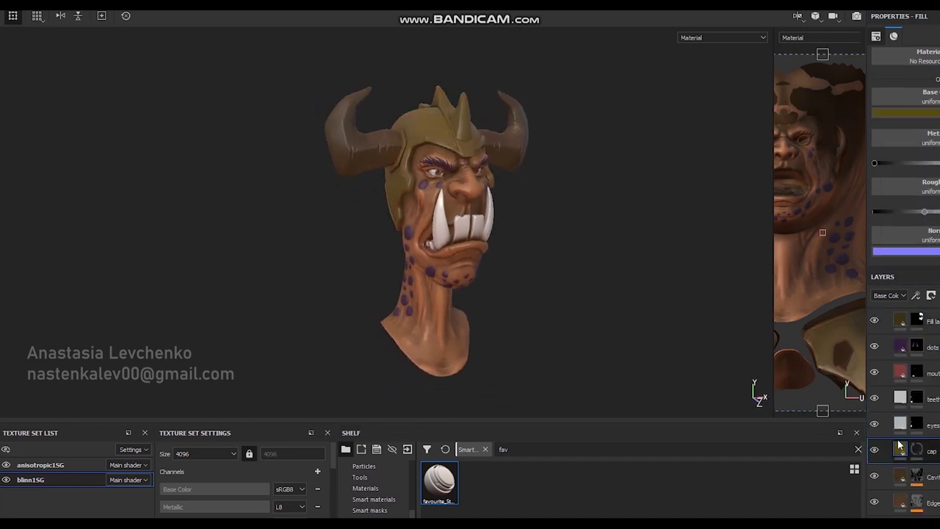
{"action": "left_click", "coordinate": [911, 113]}
{"action": "left_click_drag", "start_coordinate": [441, 220], "coordinate": [470, 220], "text": "alt"}
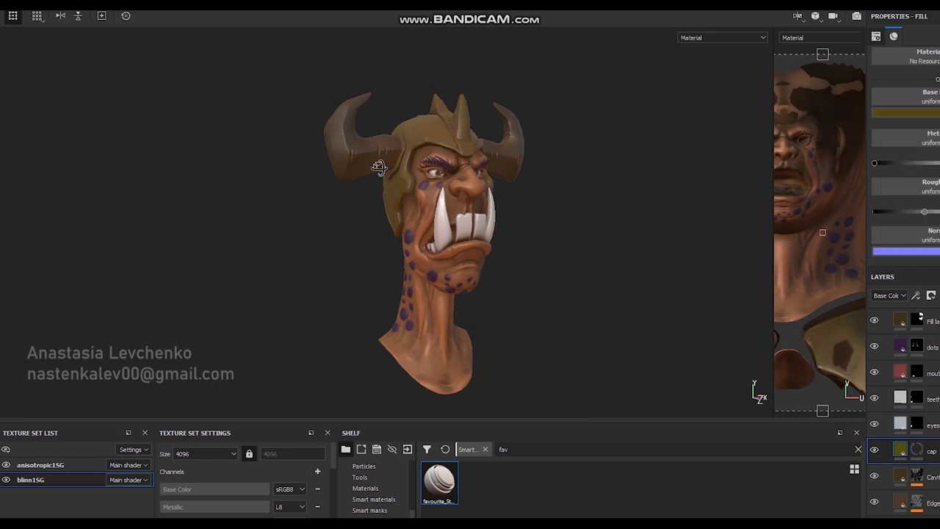
{"action": "left_click_drag", "start_coordinate": [915, 176], "coordinate": [914, 165]}
{"action": "left_click_drag", "start_coordinate": [456, 195], "coordinate": [424, 194], "text": "alt"}
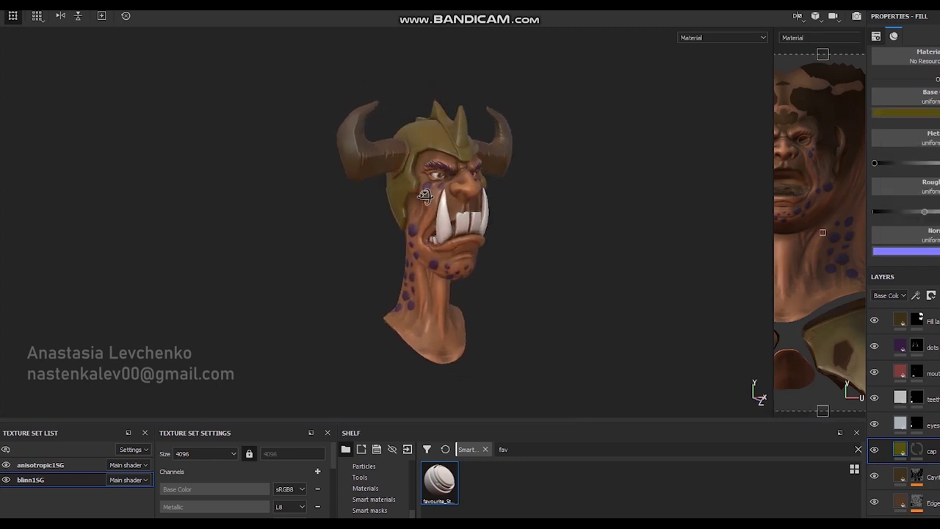
{"action": "scroll", "coordinate": [904, 411], "scroll_direction": "down", "scroll_amount": 1}
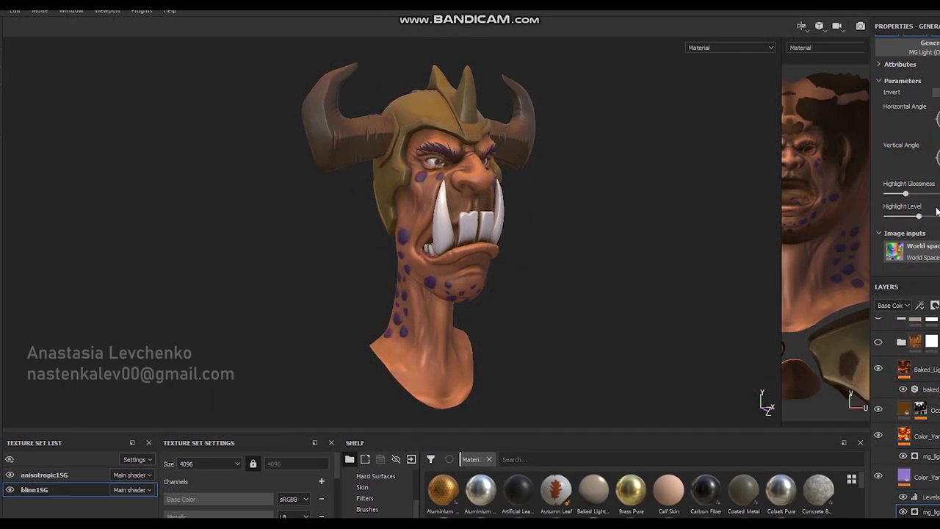
Adjust the environment exposure and switch to a different environment map.
{"action": "left_click", "coordinate": [938, 211]}
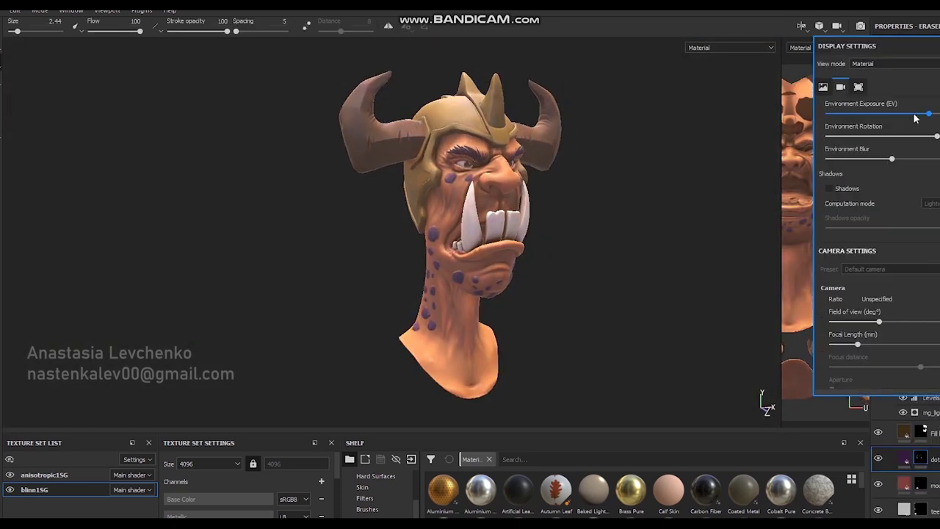
{"action": "left_click_drag", "start_coordinate": [586, 162], "coordinate": [558, 166], "text": "alt"}
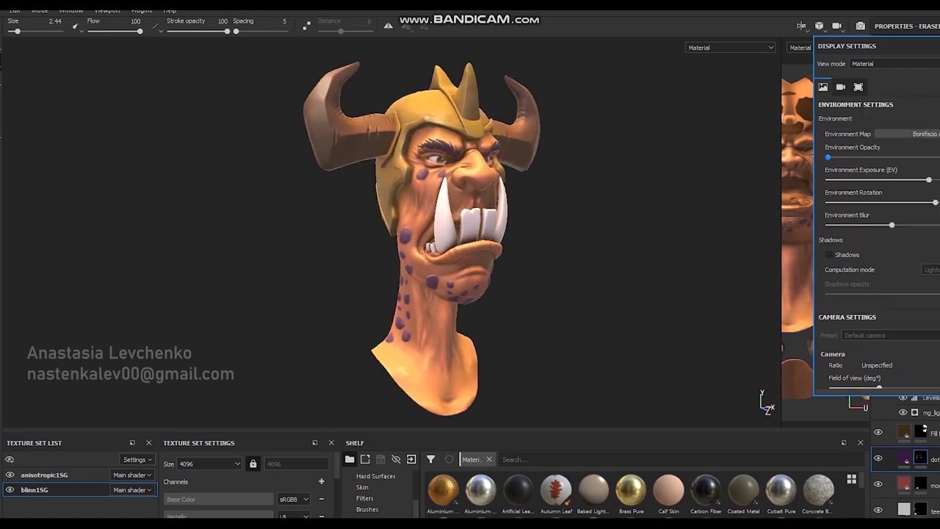
{"action": "left_click_drag", "start_coordinate": [935, 202], "coordinate": [915, 224]}
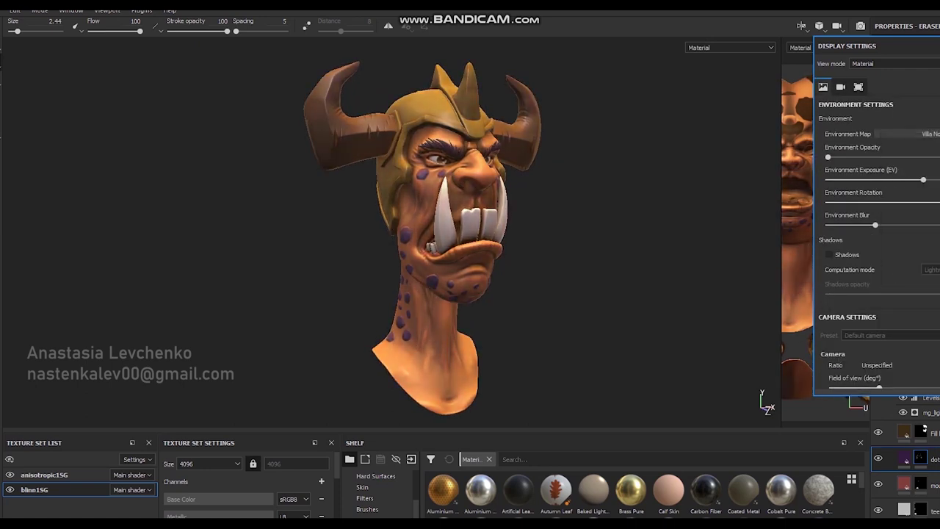
{"action": "left_click", "coordinate": [918, 134]}
{"action": "left_click", "coordinate": [900, 150]}
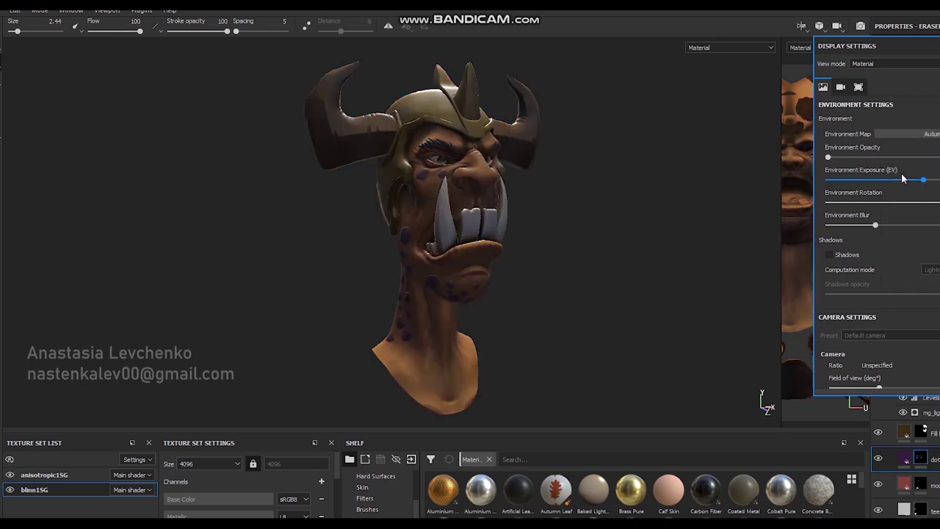
Expand Color Correction and lower the viewport Brightness slightly.
{"action": "left_click_drag", "start_coordinate": [308, 205], "coordinate": [345, 220], "text": "alt"}
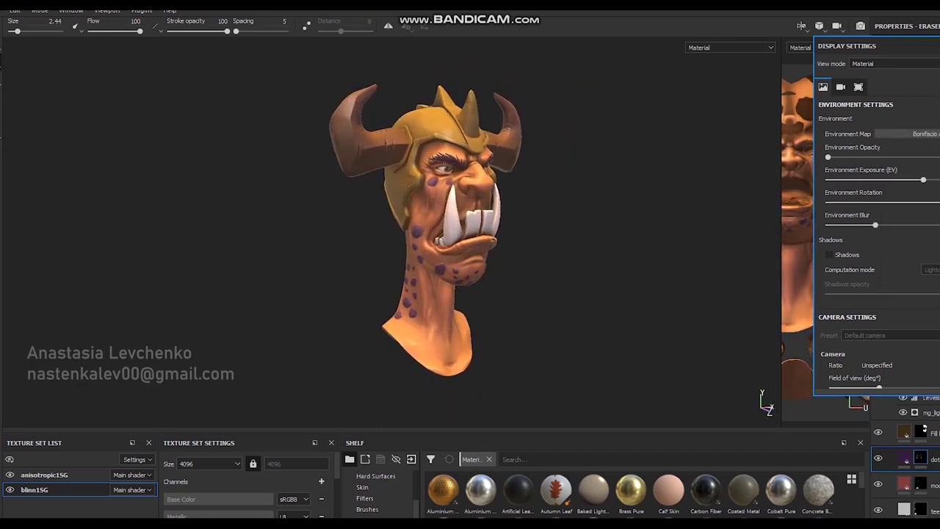
{"action": "scroll", "coordinate": [877, 220], "scroll_direction": "down", "scroll_amount": 5}
{"action": "left_click", "coordinate": [837, 197]}
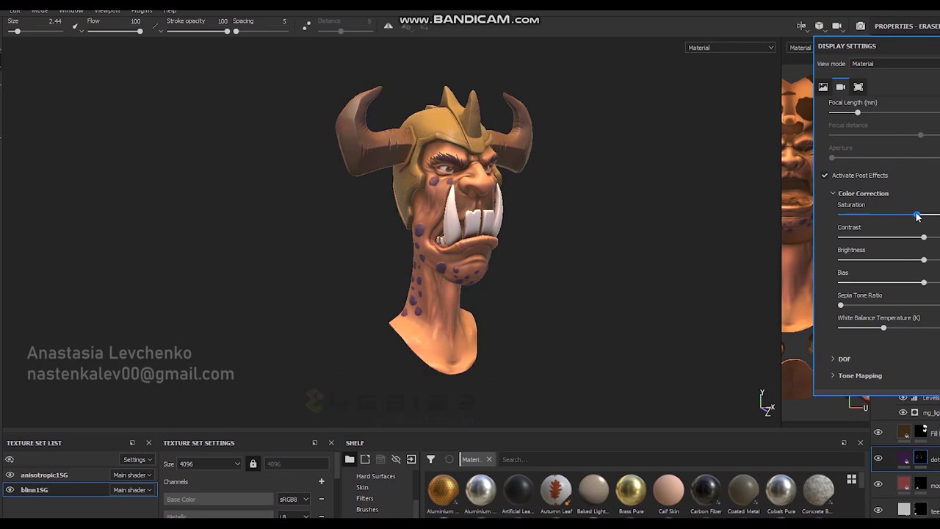
{"action": "left_click_drag", "start_coordinate": [924, 259], "coordinate": [920, 261]}
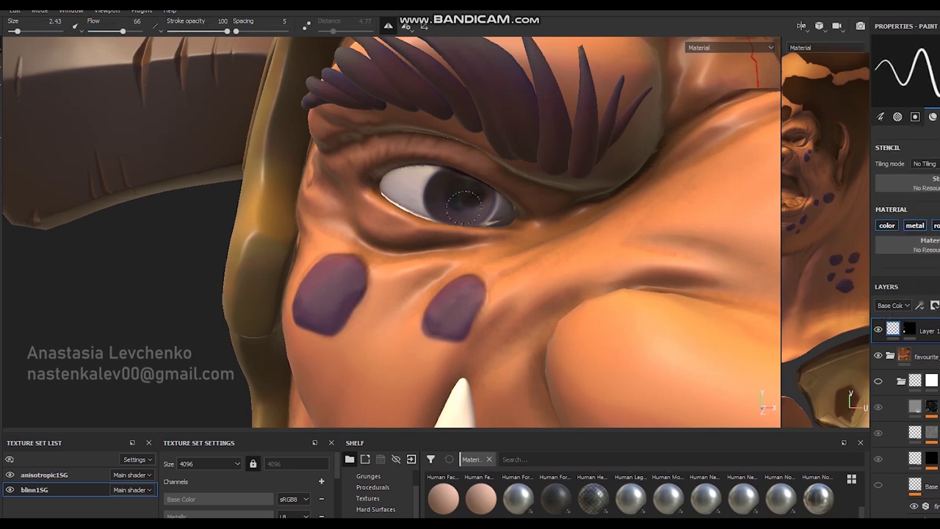
Erase excess iris paint and add a Blur filter to the eye highlight's Layer 2.
{"action": "key", "text": "e"}
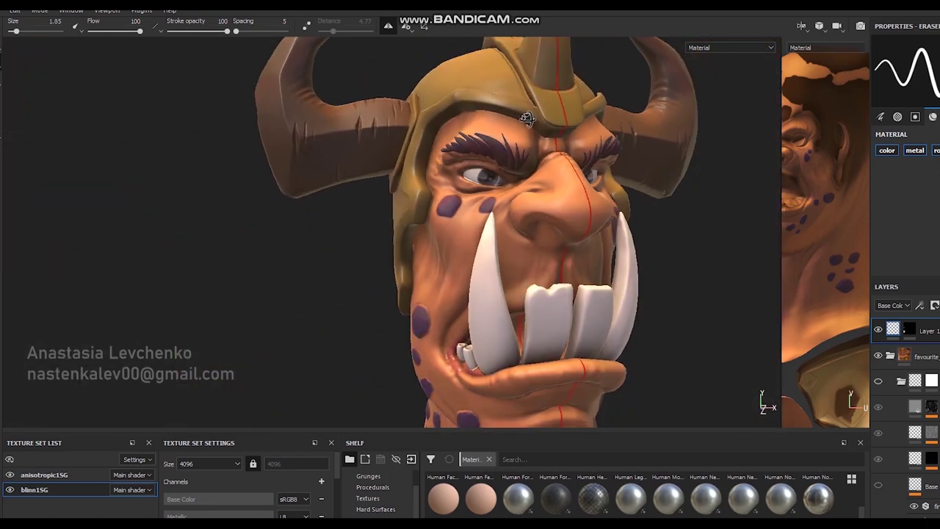
{"action": "scroll", "coordinate": [456, 211], "scroll_direction": "up", "scroll_amount": 3}
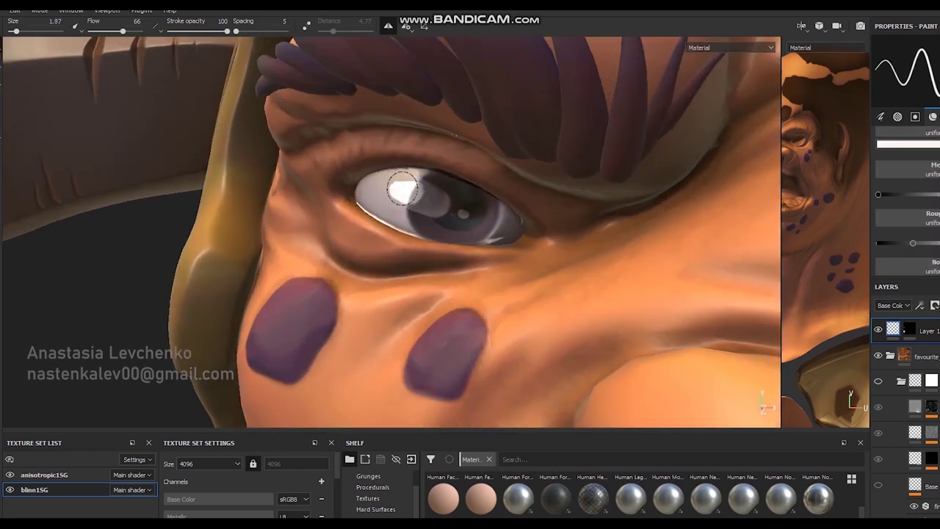
{"action": "scroll", "coordinate": [456, 211], "scroll_direction": "up", "scroll_amount": 3}
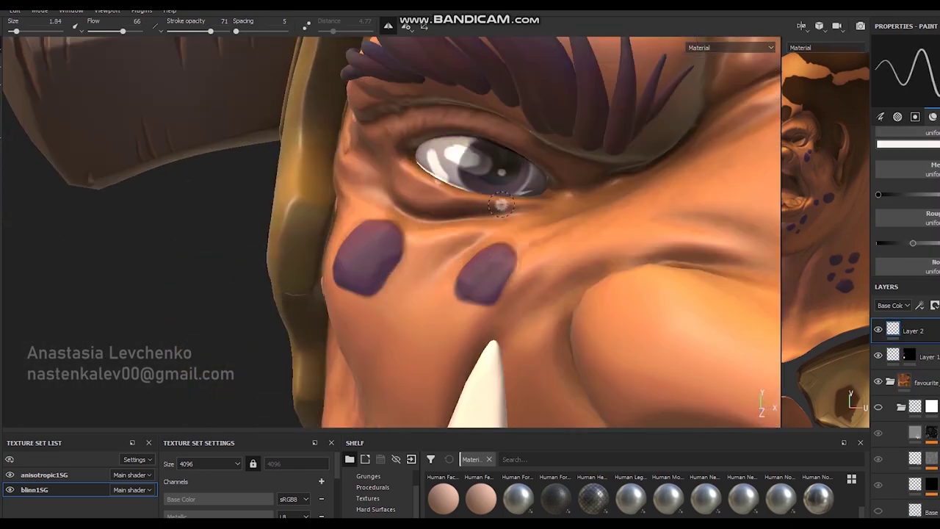
{"action": "right_click", "coordinate": [927, 394]}
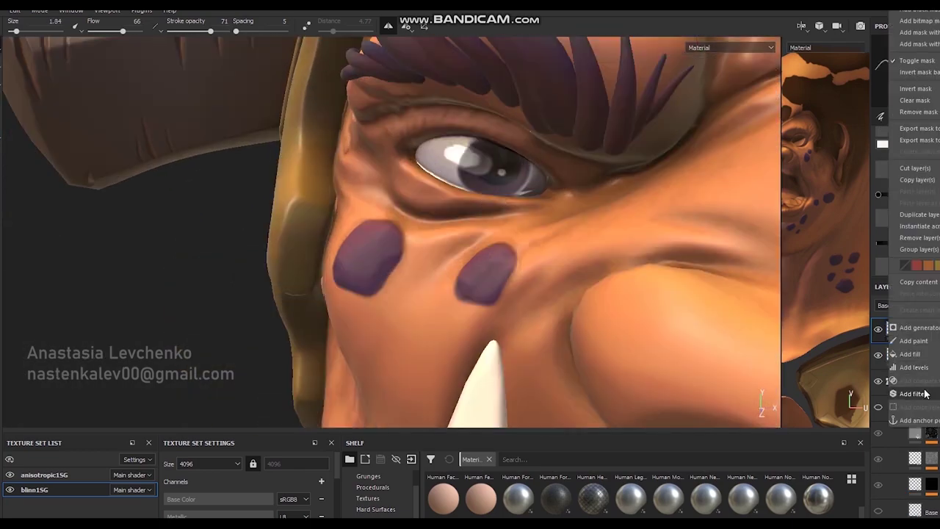
{"action": "left_click", "coordinate": [914, 393]}
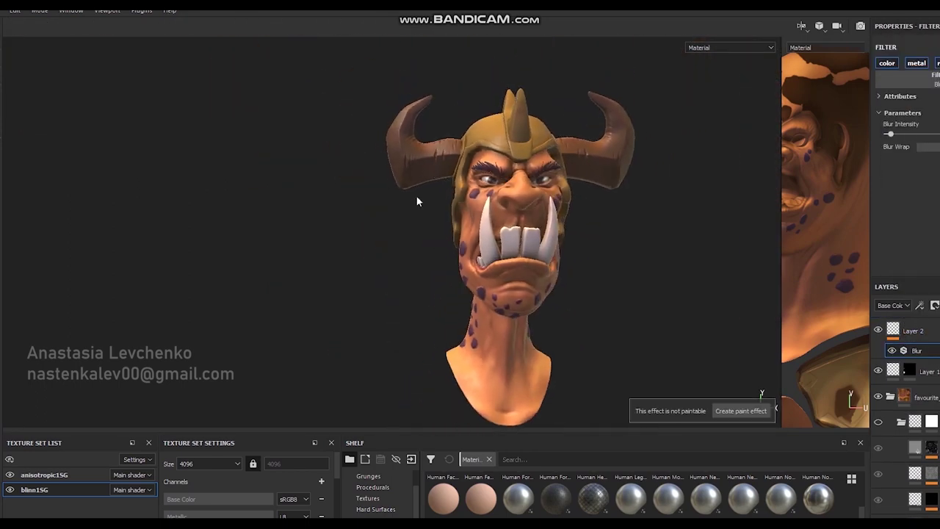
{"action": "left_click_drag", "start_coordinate": [416, 201], "coordinate": [538, 133], "text": "alt"}
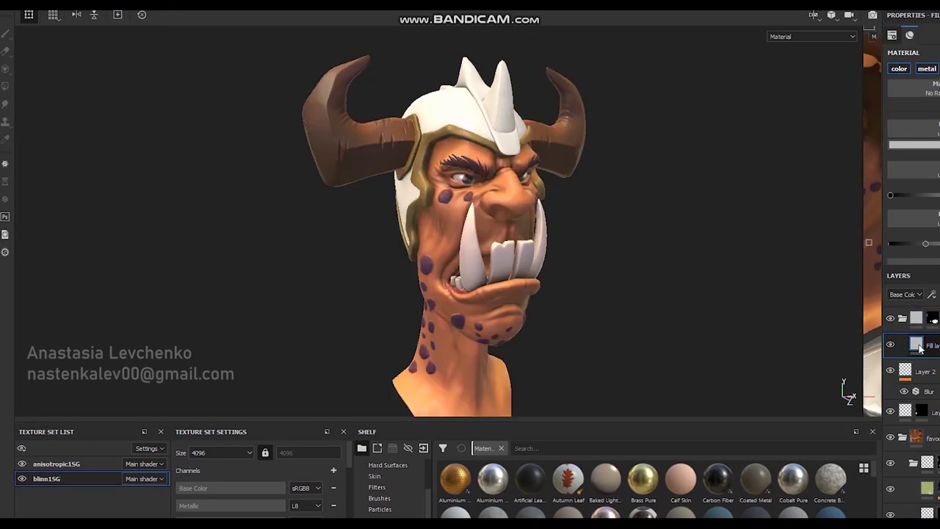
Set the helmet fill's base colour to purple and browse the Smart masks shelf.
{"action": "left_click", "coordinate": [914, 144]}
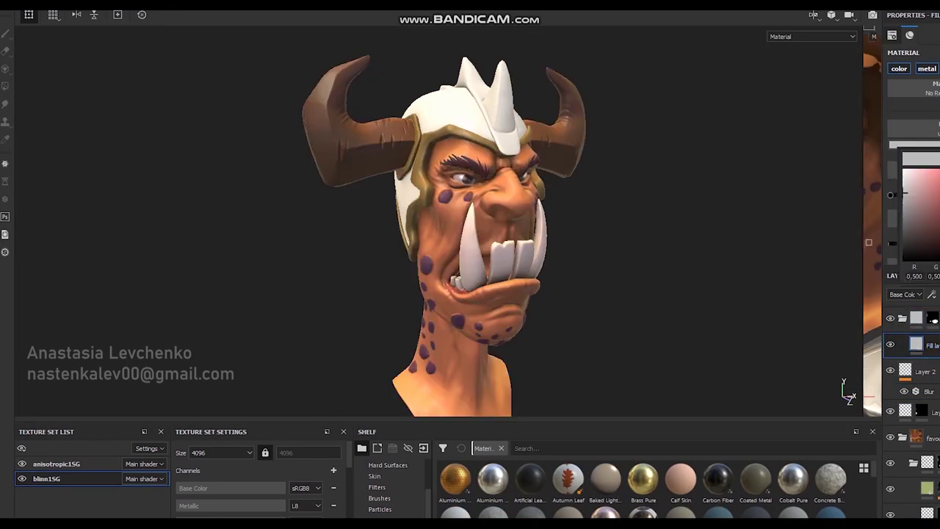
{"action": "left_click_drag", "start_coordinate": [915, 169], "coordinate": [922, 184]}
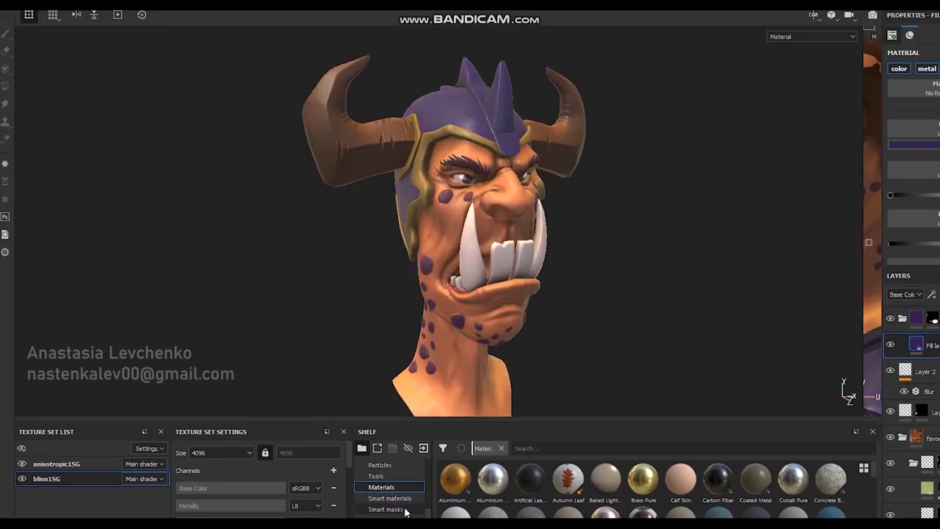
{"action": "left_click", "coordinate": [405, 511]}
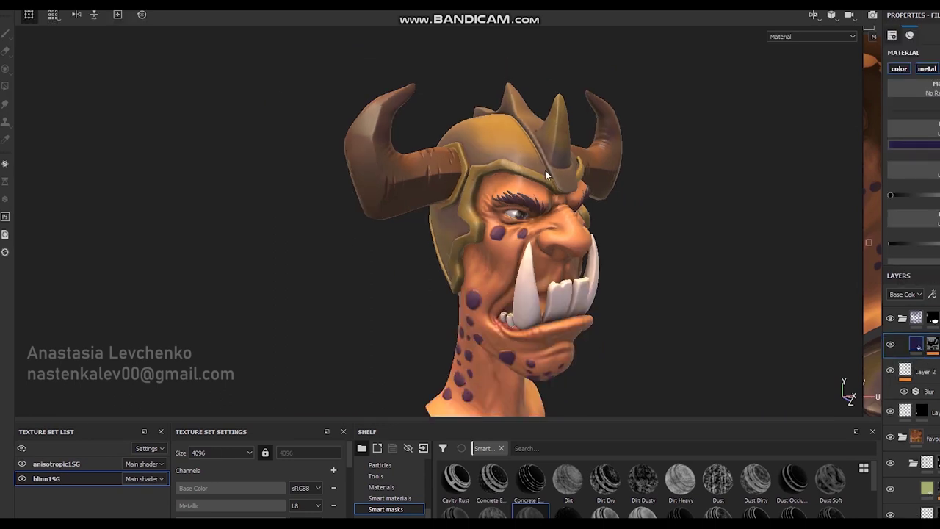
{"action": "scroll", "coordinate": [936, 477], "scroll_direction": "down", "scroll_amount": 2}
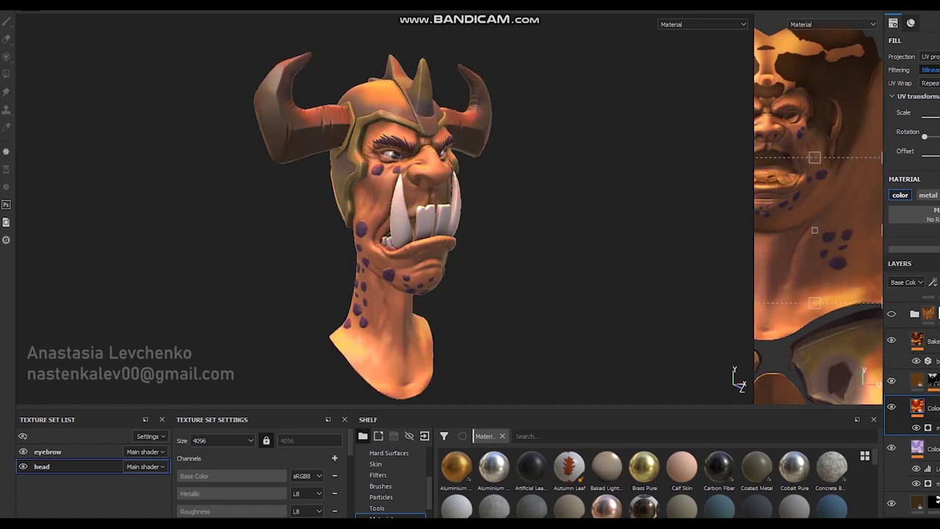
Select the Color layer's generator and then the lower fill layers in the stack.
{"action": "left_click", "coordinate": [927, 427]}
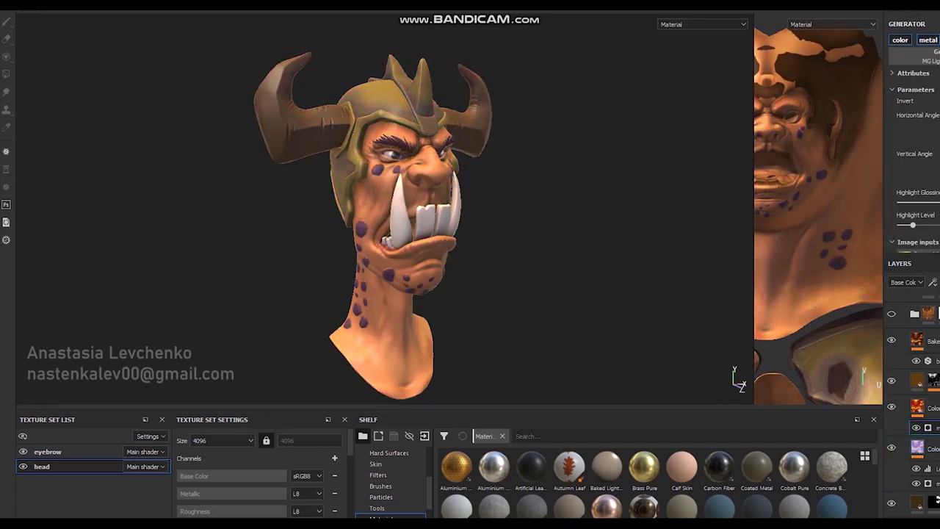
{"action": "scroll", "coordinate": [889, 428], "scroll_direction": "down", "scroll_amount": 2}
{"action": "left_click", "coordinate": [892, 441]}
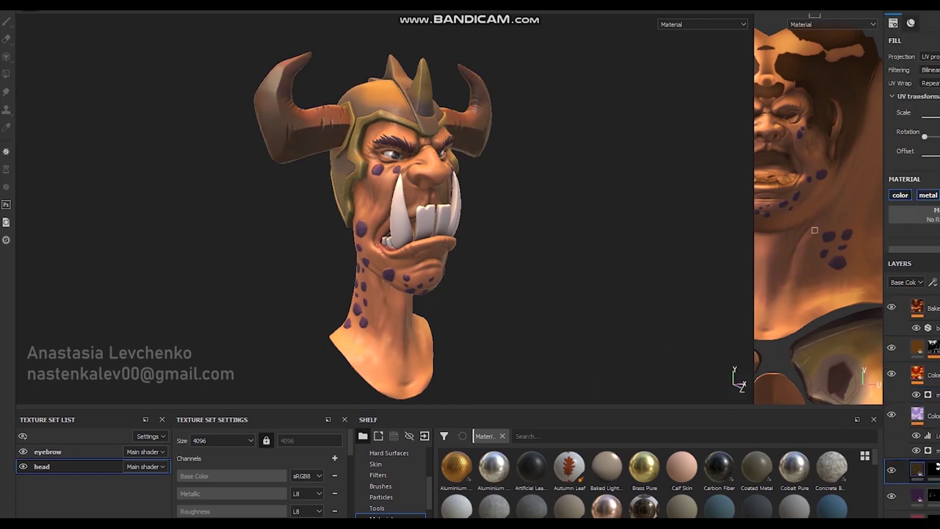
{"action": "scroll", "coordinate": [891, 463], "scroll_direction": "down", "scroll_amount": 2}
{"action": "left_click", "coordinate": [891, 469]}
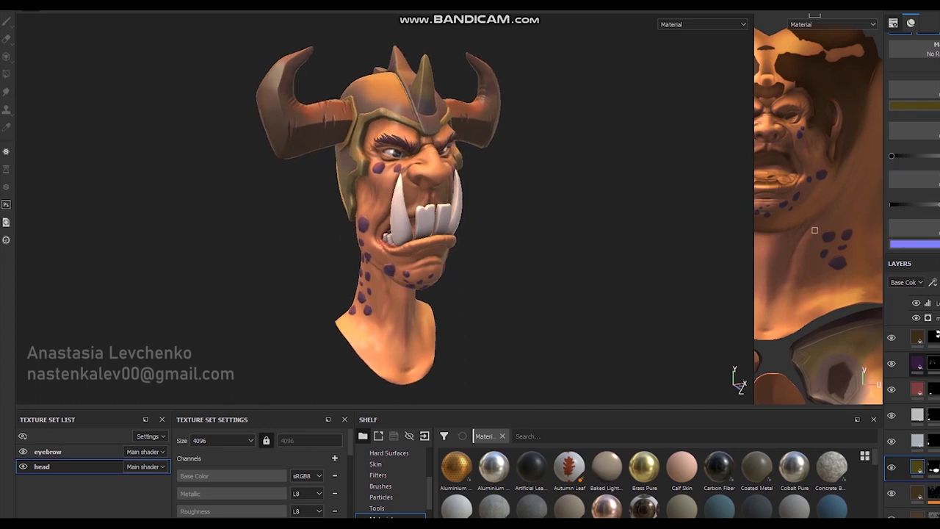
{"action": "scroll", "coordinate": [892, 462], "scroll_direction": "down", "scroll_amount": 1}
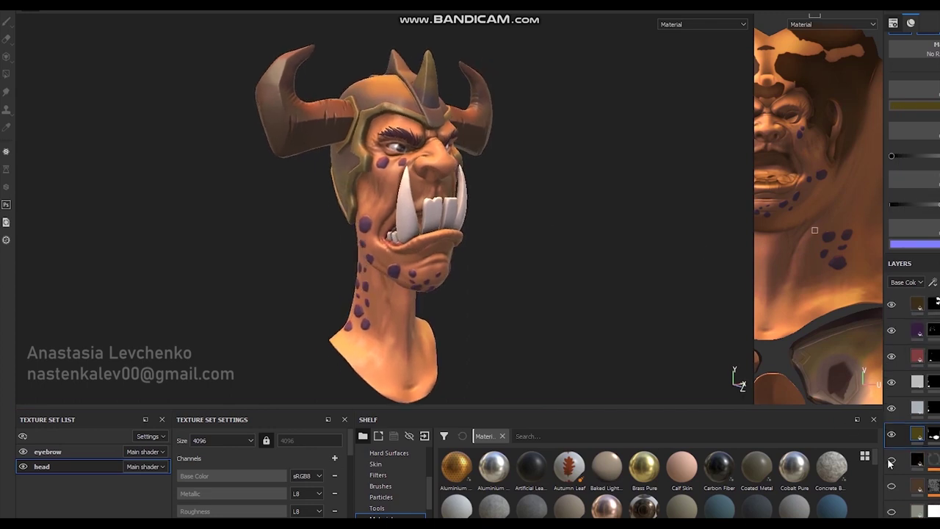
{"action": "scroll", "coordinate": [891, 462], "scroll_direction": "down", "scroll_amount": 1}
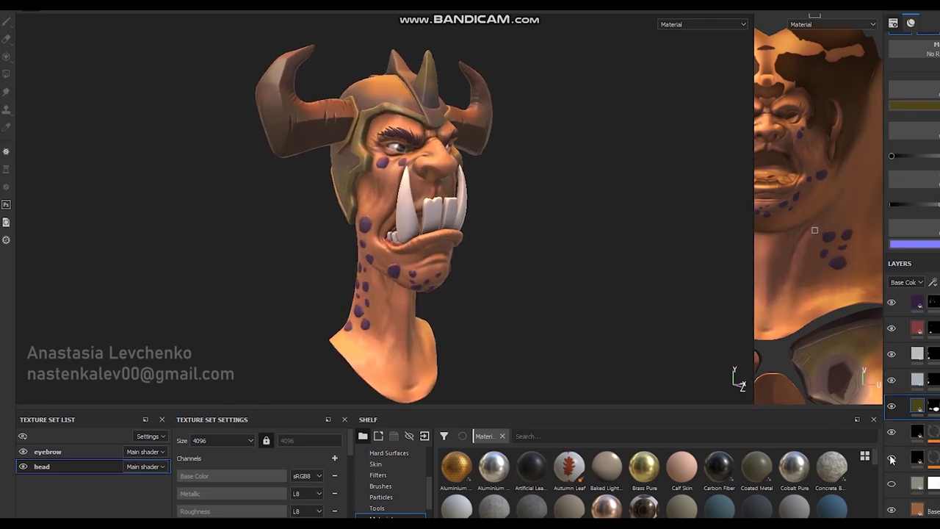
{"action": "scroll", "coordinate": [892, 459], "scroll_direction": "up", "scroll_amount": 3}
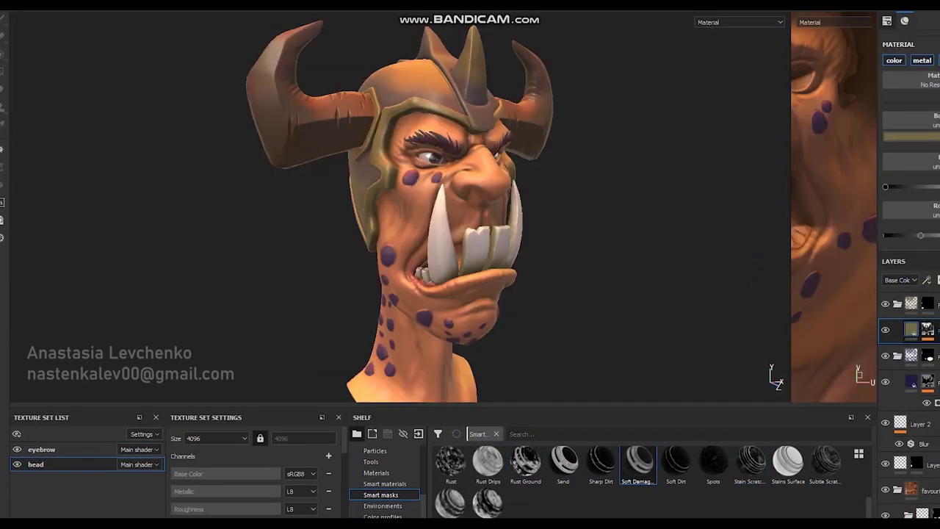
Raise the second layer's mask Ambient Occlusion, then lower it slightly.
{"action": "left_click", "coordinate": [933, 350]}
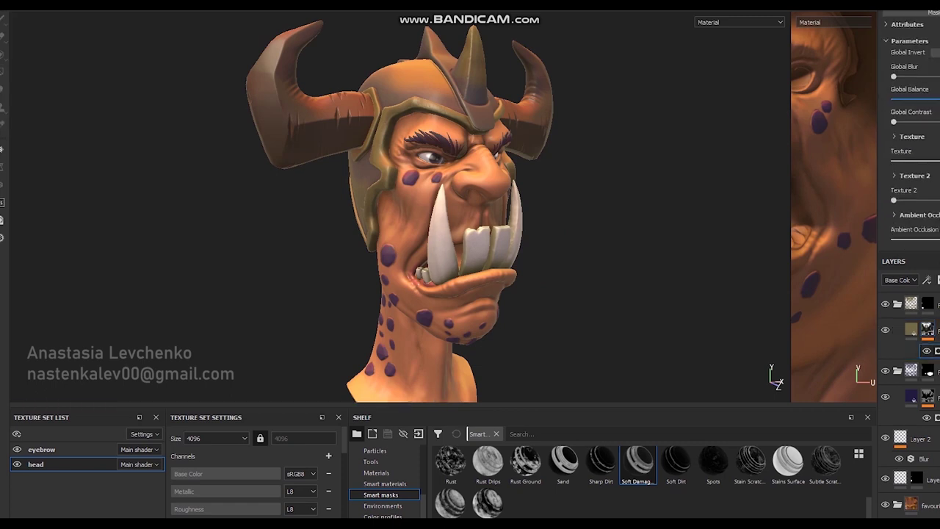
{"action": "scroll", "coordinate": [488, 300], "scroll_direction": "up", "scroll_amount": 5}
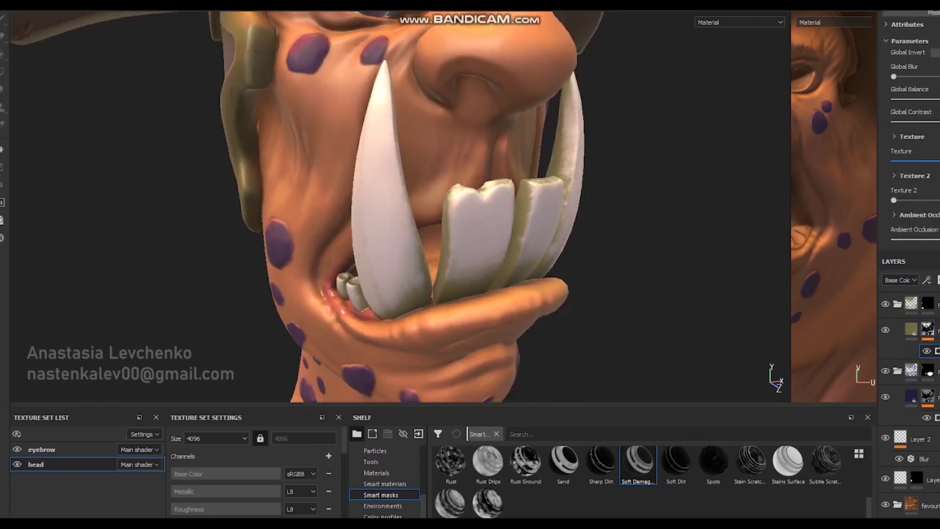
{"action": "left_click_drag", "start_coordinate": [893, 240], "coordinate": [933, 240]}
{"action": "scroll", "coordinate": [910, 147], "scroll_direction": "down", "scroll_amount": 2}
{"action": "left_click", "coordinate": [903, 174]}
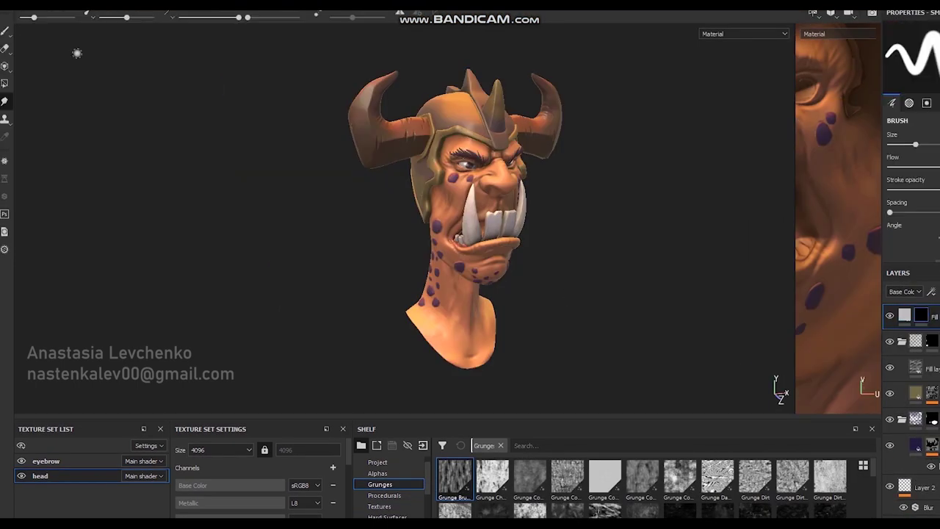
Polygon-fill the neck faces in the spot layer's mask.
{"action": "key", "text": "4"}
{"action": "left_click_drag", "start_coordinate": [306, 389], "coordinate": [566, 269]}
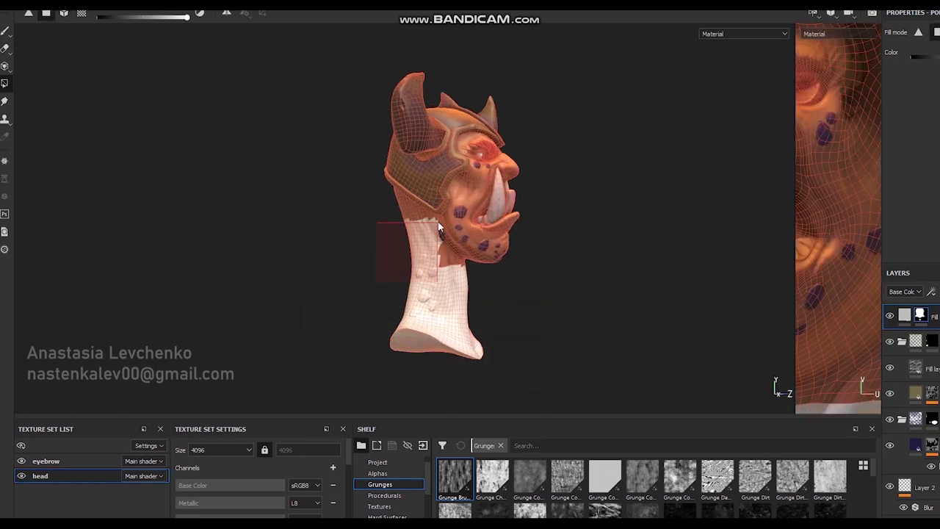
{"action": "mouse_move", "coordinate": [373, 220]}
{"action": "left_mouse_down"}
{"action": "mouse_move", "coordinate": [480, 258]}
{"action": "mouse_move", "coordinate": [499, 205]}
{"action": "left_mouse_up"}
{"action": "scroll", "coordinate": [848, 233], "scroll_direction": "down", "scroll_amount": 3}
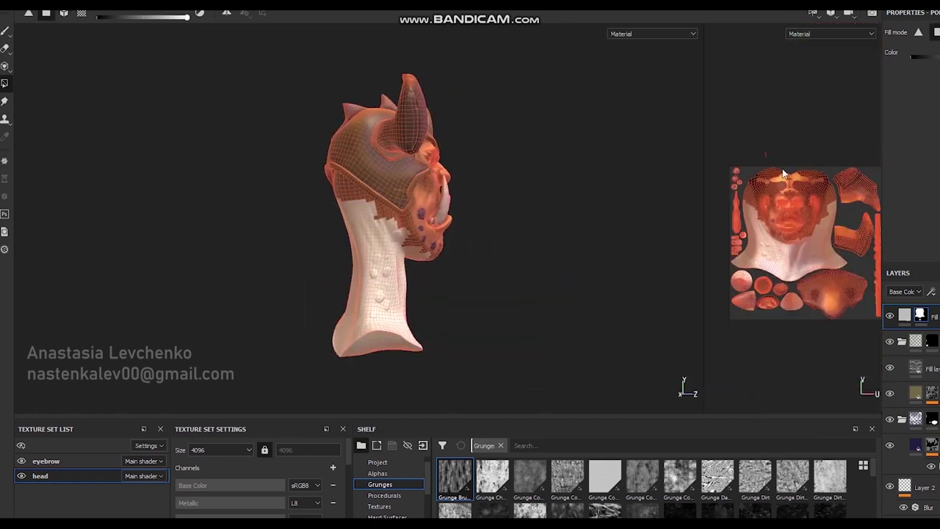
{"action": "scroll", "coordinate": [812, 181], "scroll_direction": "up", "scroll_amount": 2}
{"action": "scroll", "coordinate": [803, 176], "scroll_direction": "up", "scroll_amount": 2}
{"action": "scroll", "coordinate": [793, 199], "scroll_direction": "up", "scroll_amount": 3}
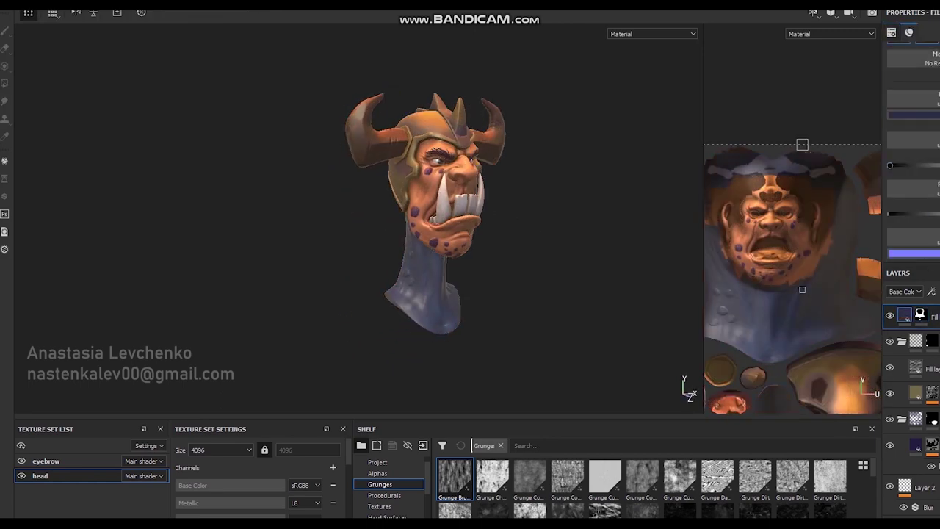
Add a Blur filter to the spot mask so the neck shows soft purple spots.
{"action": "left_click", "coordinate": [919, 314]}
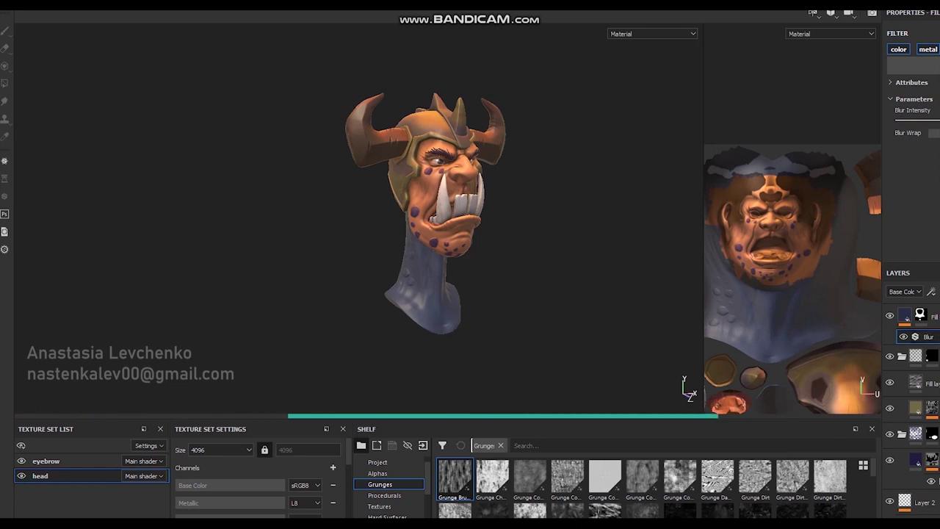
{"action": "mouse_move", "coordinate": [472, 276]}
{"action": "left_mouse_down", "text": "alt"}
{"action": "mouse_move", "coordinate": [653, 255]}
{"action": "mouse_move", "coordinate": [558, 257]}
{"action": "left_mouse_up", "text": "alt"}
{"action": "left_click", "coordinate": [905, 314]}
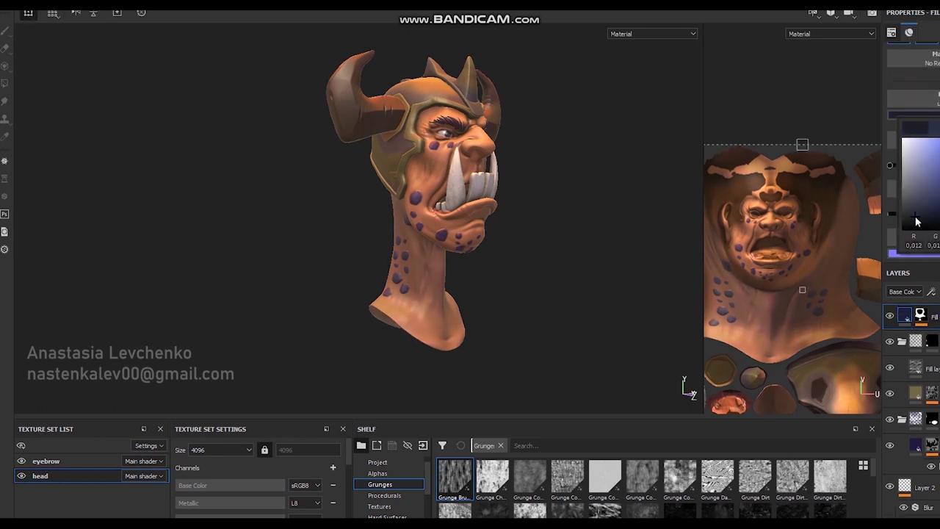
{"action": "left_click_drag", "start_coordinate": [470, 234], "coordinate": [397, 232], "text": "alt"}
{"action": "mouse_move", "coordinate": [446, 259]}
{"action": "left_mouse_down", "text": "alt"}
{"action": "mouse_move", "coordinate": [434, 285]}
{"action": "mouse_move", "coordinate": [453, 281]}
{"action": "mouse_move", "coordinate": [365, 250]}
{"action": "mouse_move", "coordinate": [397, 286]}
{"action": "mouse_move", "coordinate": [291, 245]}
{"action": "mouse_move", "coordinate": [431, 297]}
{"action": "mouse_move", "coordinate": [514, 309]}
{"action": "left_mouse_up", "text": "alt"}
{"action": "scroll", "coordinate": [499, 267], "scroll_direction": "up", "scroll_amount": 5}
{"action": "key", "text": "1"}
{"action": "scroll", "coordinate": [751, 224], "scroll_direction": "up", "scroll_amount": 3}
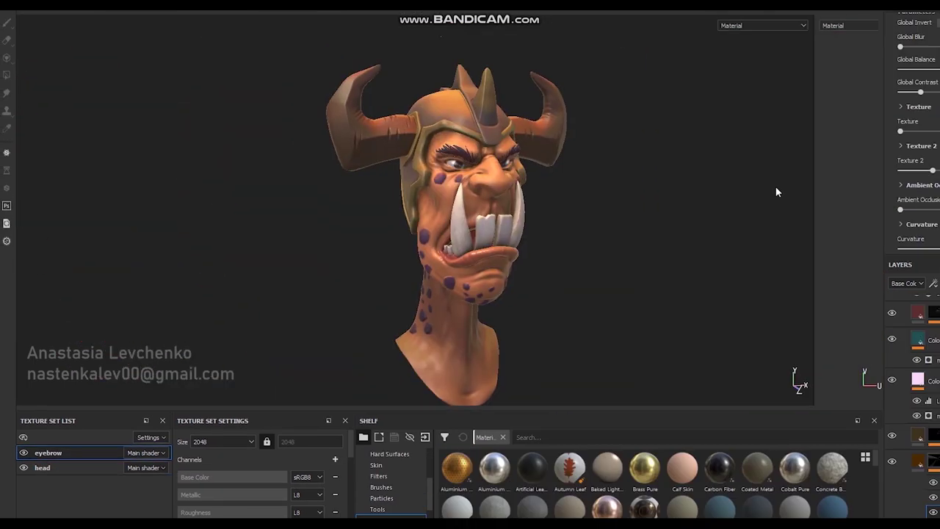
Activate the head texture set and select the gold fill layer's mask, checking its material settings.
{"action": "left_click_drag", "start_coordinate": [476, 195], "coordinate": [411, 197], "text": "alt"}
{"action": "left_click", "coordinate": [42, 467]}
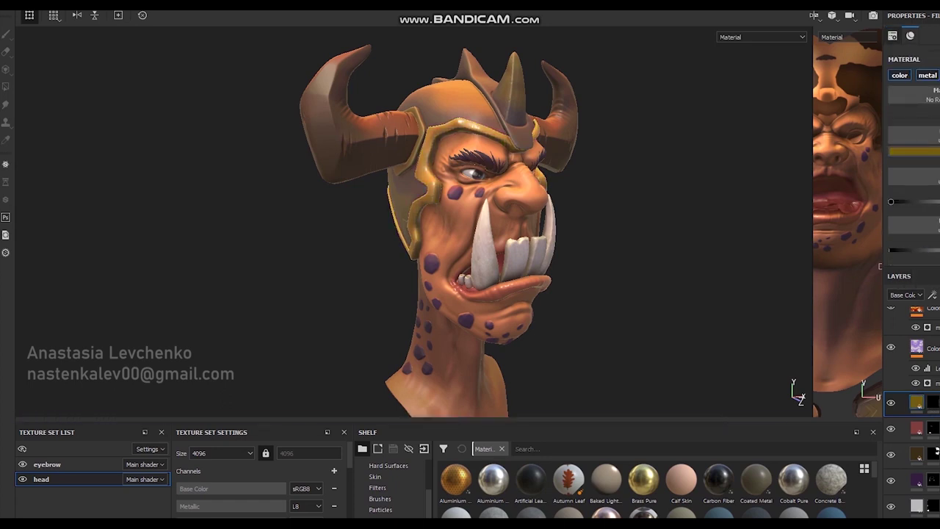
{"action": "left_click_drag", "start_coordinate": [607, 227], "coordinate": [797, 390], "text": "alt"}
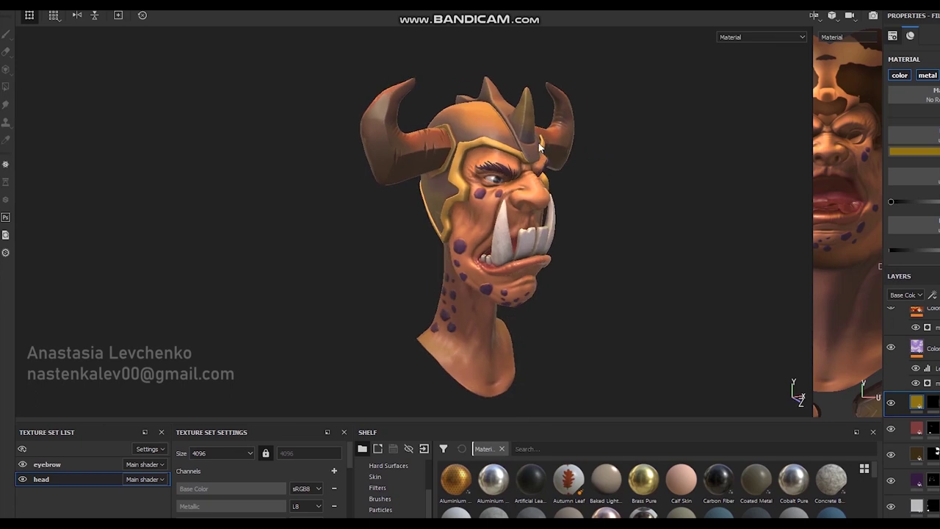
{"action": "left_click", "coordinate": [930, 402]}
{"action": "mouse_move", "coordinate": [430, 86]}
{"action": "left_mouse_down", "text": "alt"}
{"action": "mouse_move", "coordinate": [492, 174]}
{"action": "mouse_move", "coordinate": [412, 177]}
{"action": "left_mouse_up", "text": "alt"}
{"action": "scroll", "coordinate": [411, 177], "scroll_direction": "up", "scroll_amount": 5}
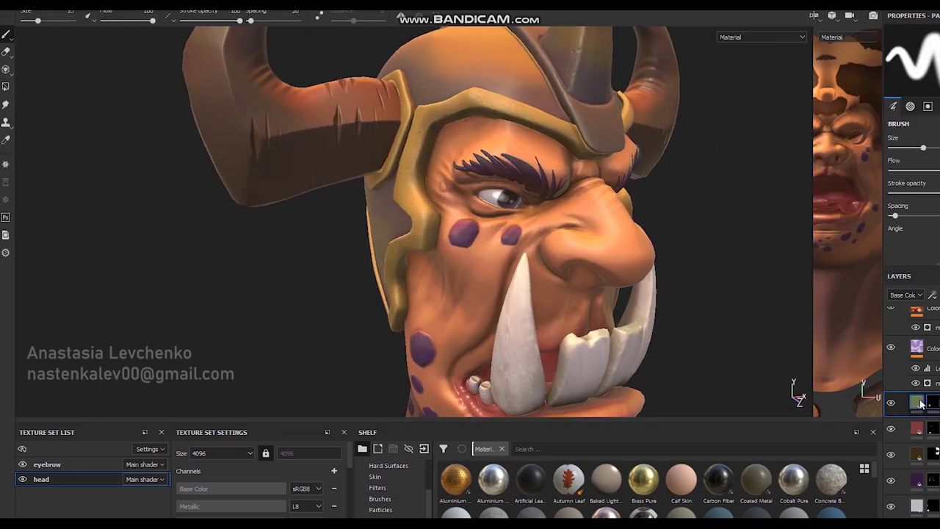
{"action": "left_click", "coordinate": [916, 402]}
{"action": "scroll", "coordinate": [577, 168], "scroll_direction": "down", "scroll_amount": 3}
Zoom close on the helmet rim, shrink the brush and switch to the eraser for touch-ups.
{"action": "left_click_drag", "start_coordinate": [576, 168], "coordinate": [514, 169], "text": "alt"}
{"action": "left_click", "coordinate": [930, 402]}
{"action": "scroll", "coordinate": [566, 132], "scroll_direction": "up", "scroll_amount": 5}
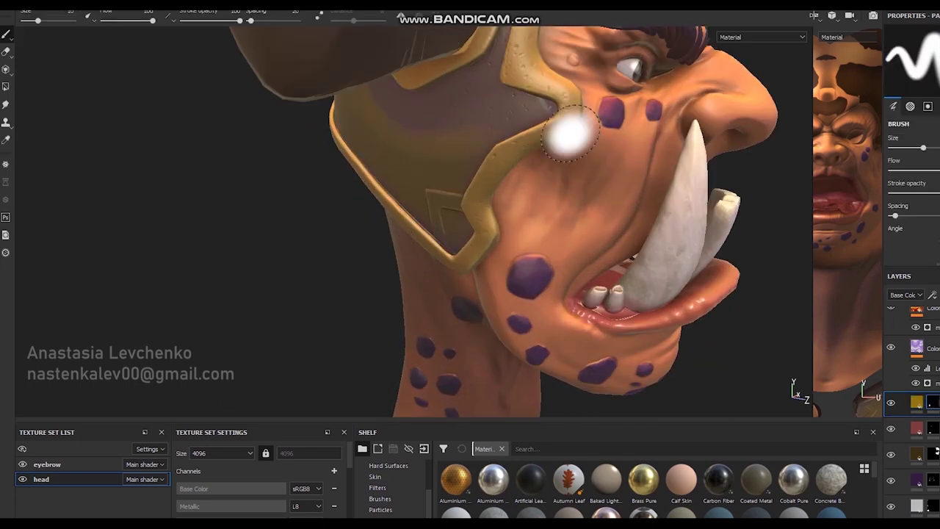
{"action": "scroll", "coordinate": [436, 211], "scroll_direction": "up", "scroll_amount": 3}
{"action": "mouse_move", "coordinate": [435, 210]}
{"action": "left_mouse_down", "text": "alt"}
{"action": "mouse_move", "coordinate": [465, 222]}
{"action": "mouse_move", "coordinate": [451, 303]}
{"action": "left_mouse_up", "text": "alt"}
{"action": "scroll", "coordinate": [465, 223], "scroll_direction": "up", "scroll_amount": 3}
{"action": "mouse_move", "coordinate": [451, 303]}
{"action": "right_mouse_down", "text": "shift"}
{"action": "mouse_move", "coordinate": [534, 201]}
{"action": "mouse_move", "coordinate": [428, 184]}
{"action": "mouse_move", "coordinate": [448, 164]}
{"action": "right_mouse_up", "text": "shift"}
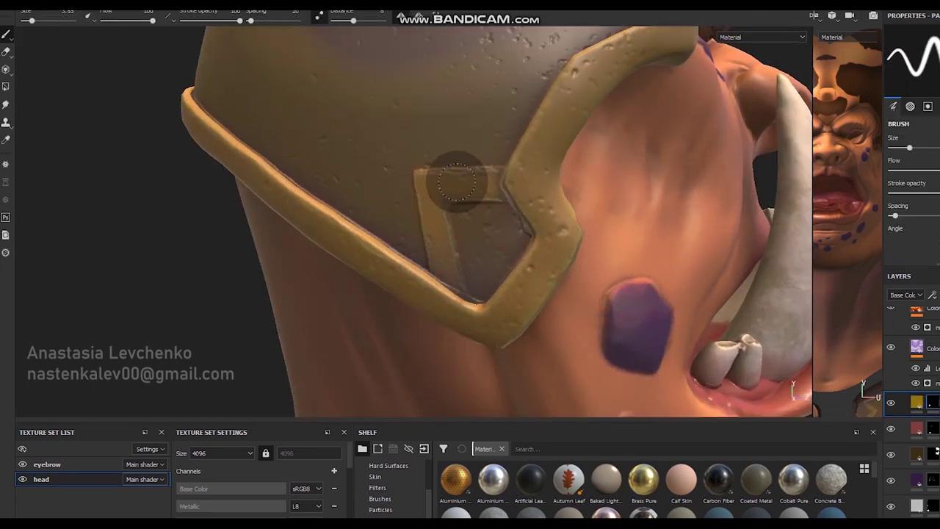
{"action": "right_click_drag", "start_coordinate": [464, 329], "coordinate": [478, 204], "text": "ctrl"}
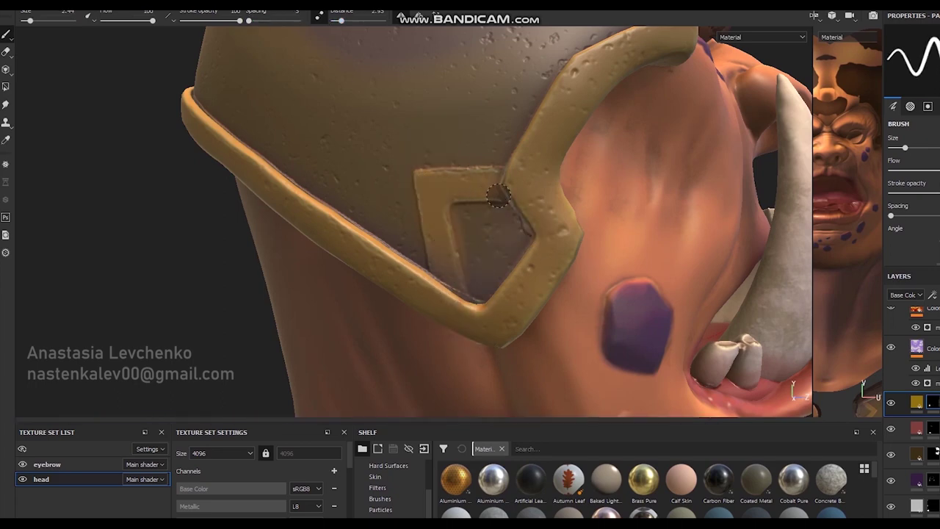
{"action": "key", "text": "e"}
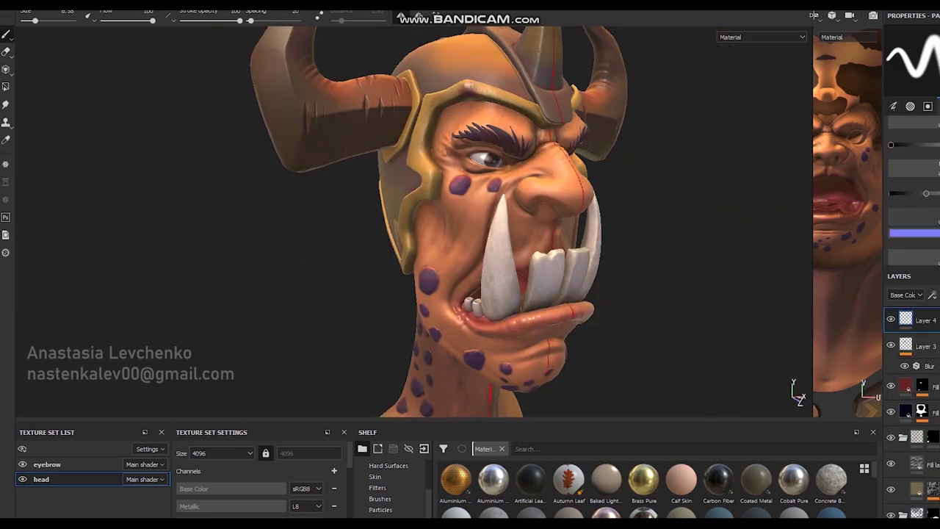
Brush darker shading on Layer 4 around the eye and chin, then give it a blurred mask.
{"action": "mouse_move", "coordinate": [514, 243]}
{"action": "left_mouse_down", "text": "alt"}
{"action": "mouse_move", "coordinate": [575, 166]}
{"action": "mouse_move", "coordinate": [477, 221]}
{"action": "mouse_move", "coordinate": [515, 191]}
{"action": "left_mouse_up", "text": "alt"}
{"action": "key", "text": "1"}
{"action": "scroll", "coordinate": [915, 154], "scroll_direction": "down", "scroll_amount": 3}
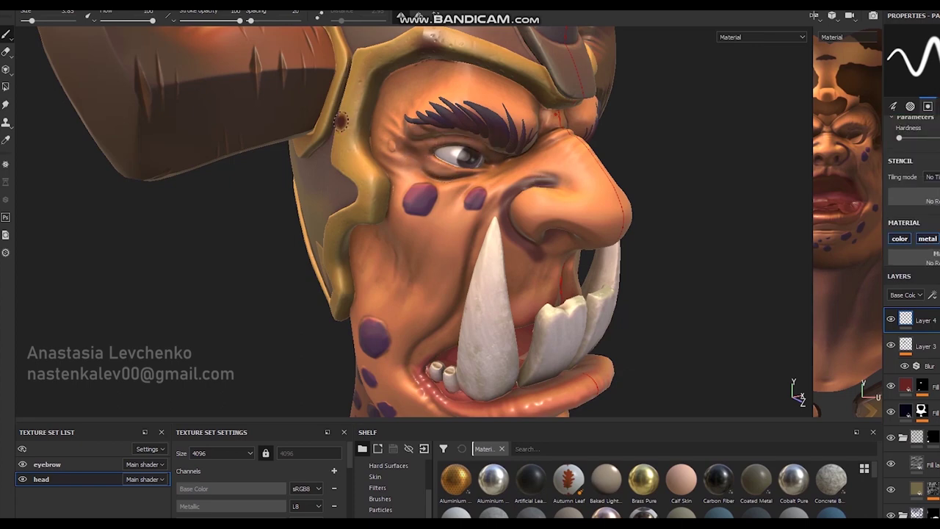
{"action": "scroll", "coordinate": [452, 123], "scroll_direction": "down", "scroll_amount": 3}
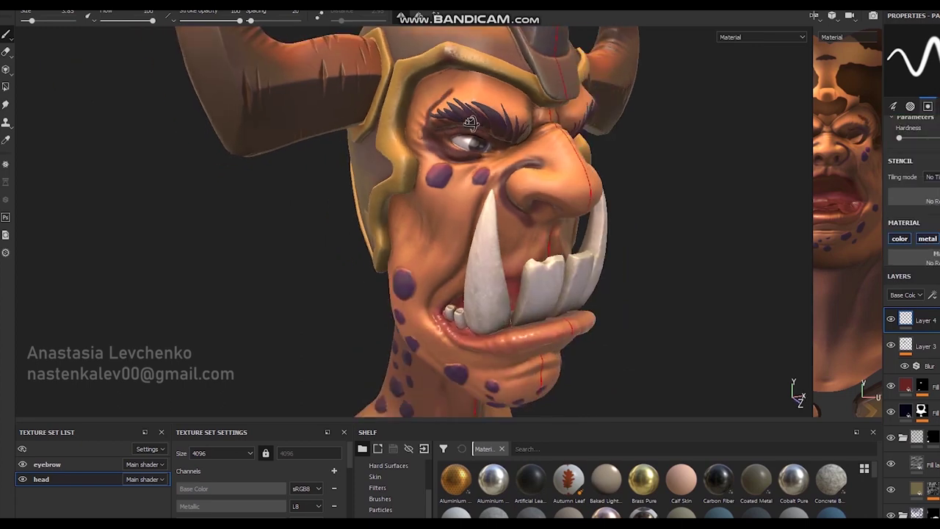
{"action": "mouse_move", "coordinate": [449, 235]}
{"action": "left_mouse_down", "text": "alt"}
{"action": "mouse_move", "coordinate": [474, 209]}
{"action": "mouse_move", "coordinate": [349, 229]}
{"action": "left_mouse_up", "text": "alt"}
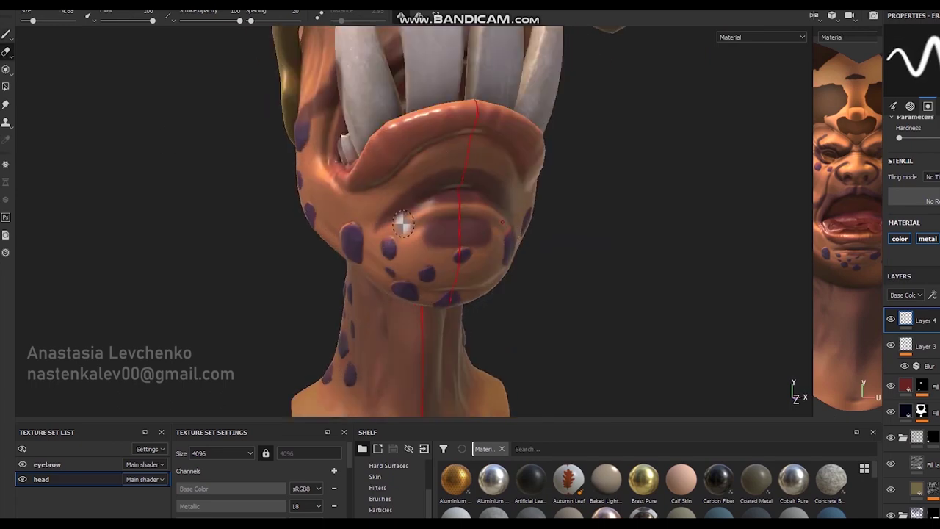
{"action": "left_click_drag", "start_coordinate": [462, 235], "coordinate": [404, 195], "text": "alt"}
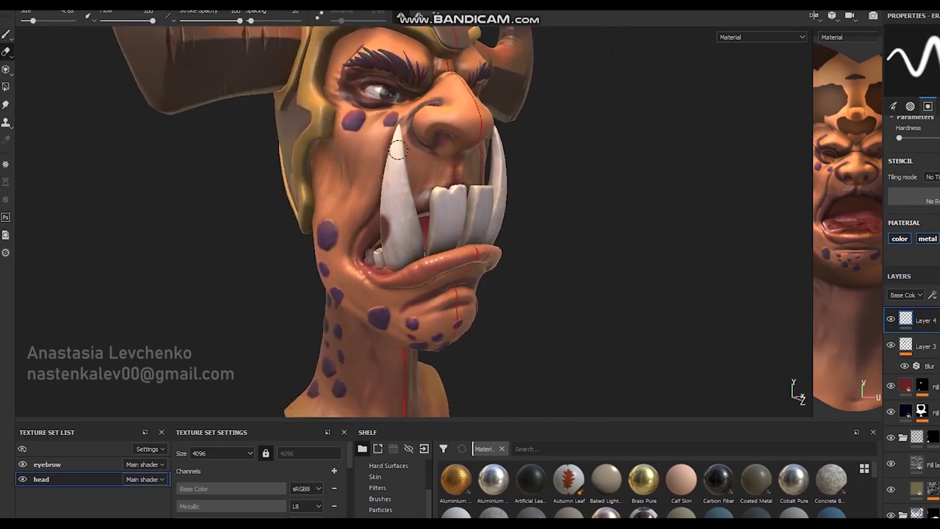
{"action": "mouse_move", "coordinate": [403, 194]}
{"action": "left_mouse_down", "text": "alt"}
{"action": "mouse_move", "coordinate": [470, 220]}
{"action": "mouse_move", "coordinate": [412, 221]}
{"action": "left_mouse_up", "text": "alt"}
{"action": "left_click", "coordinate": [914, 364]}
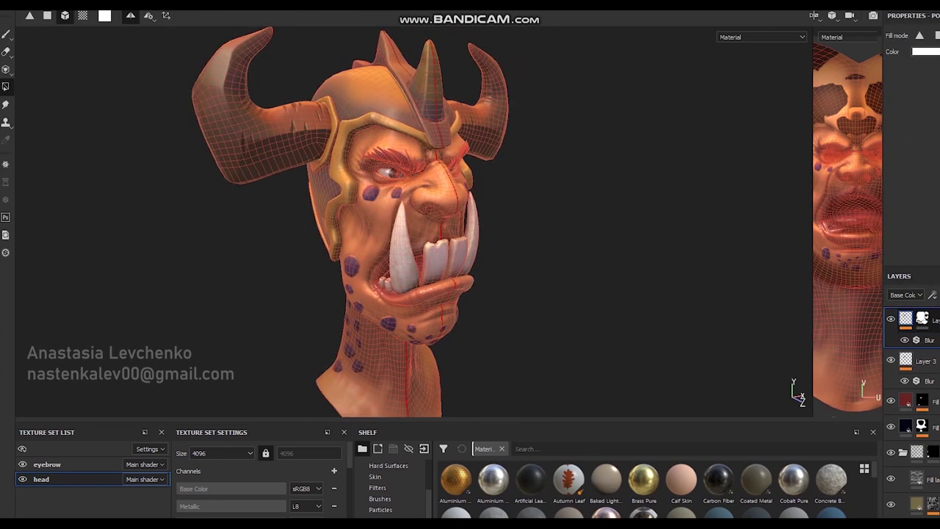
Paint the dark red fill's mask near the eyes, erasing excess with a smaller brush.
{"action": "key", "text": "1"}
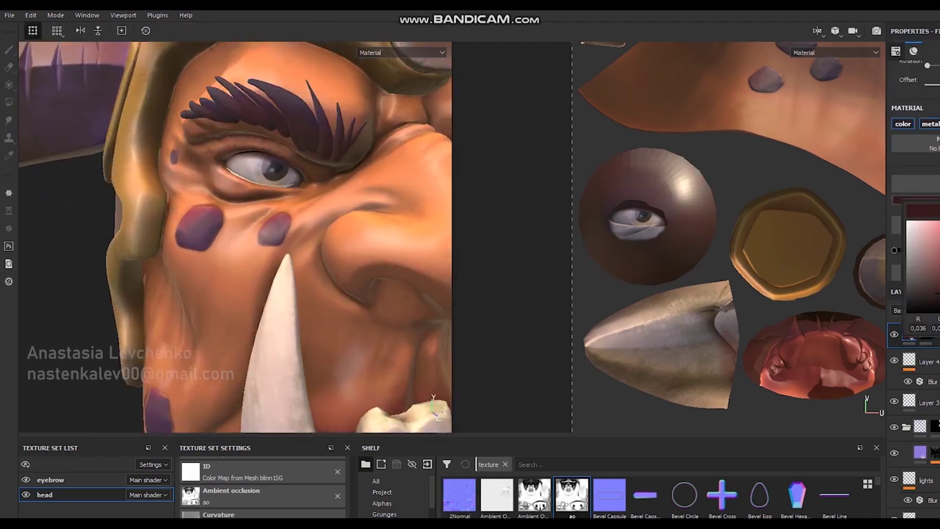
{"action": "key", "text": "1"}
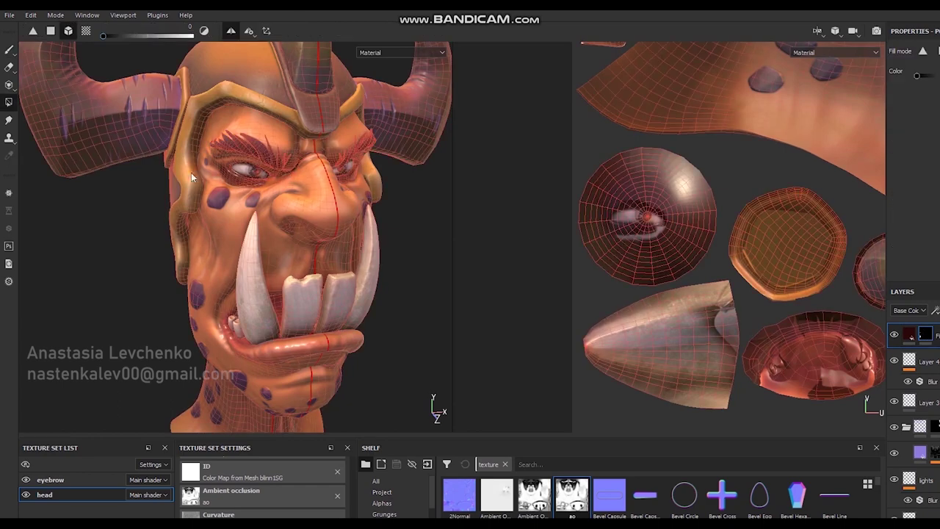
{"action": "mouse_move", "coordinate": [354, 217]}
{"action": "left_mouse_down", "text": "alt"}
{"action": "mouse_move", "coordinate": [63, 101]}
{"action": "mouse_move", "coordinate": [230, 168]}
{"action": "left_mouse_up", "text": "alt"}
{"action": "key", "text": "2"}
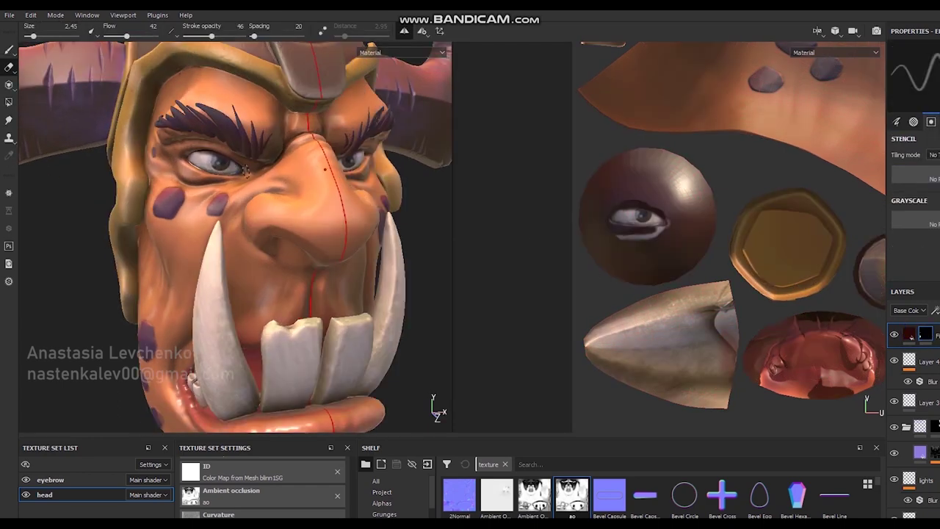
{"action": "mouse_move", "coordinate": [214, 162]}
{"action": "left_mouse_down", "text": "alt"}
{"action": "mouse_move", "coordinate": [243, 152]}
{"action": "mouse_move", "coordinate": [235, 148]}
{"action": "left_mouse_up", "text": "alt"}
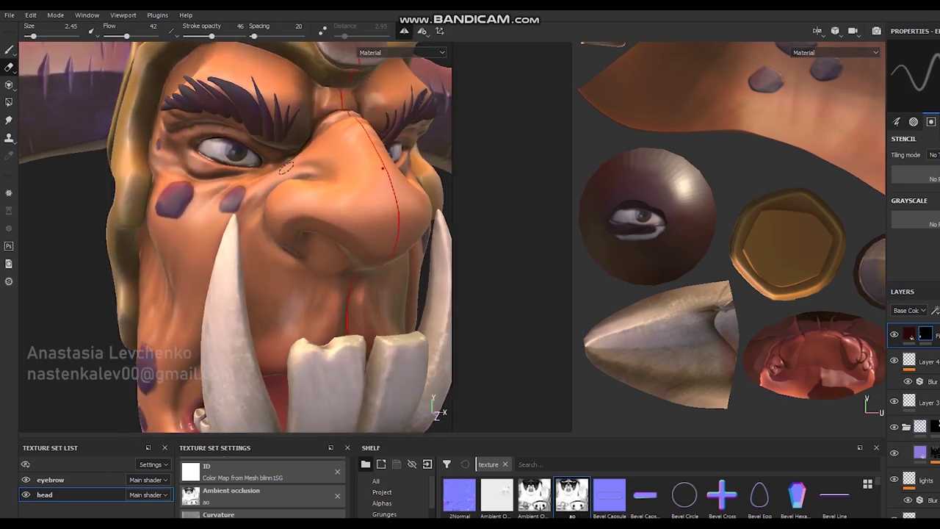
{"action": "scroll", "coordinate": [243, 150], "scroll_direction": "up", "scroll_amount": 3}
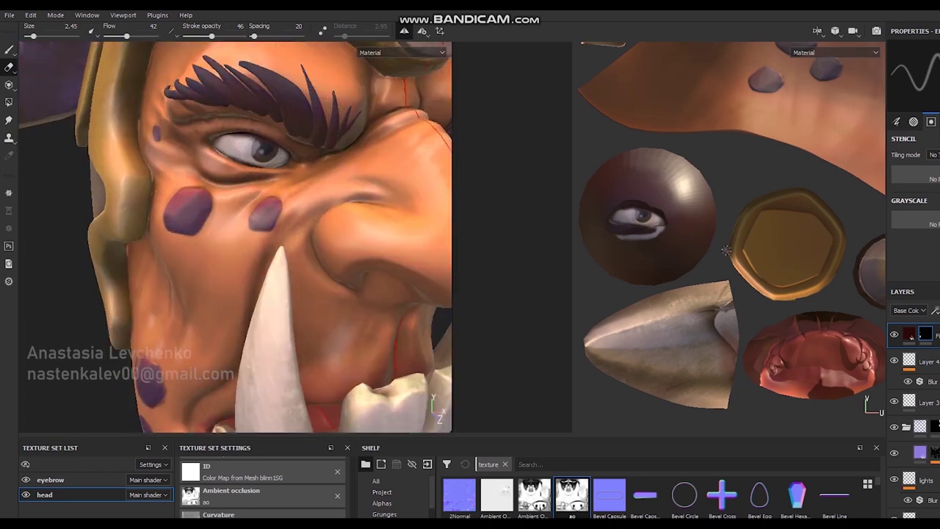
Duplicate the dark red fill layer and select the copy for erasing.
{"action": "key", "text": "ctrl+d"}
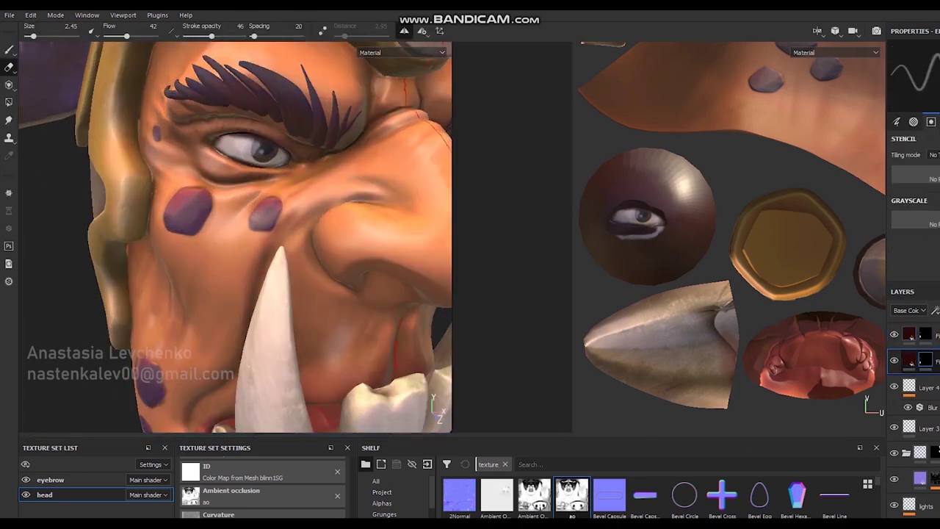
{"action": "left_click", "coordinate": [916, 358]}
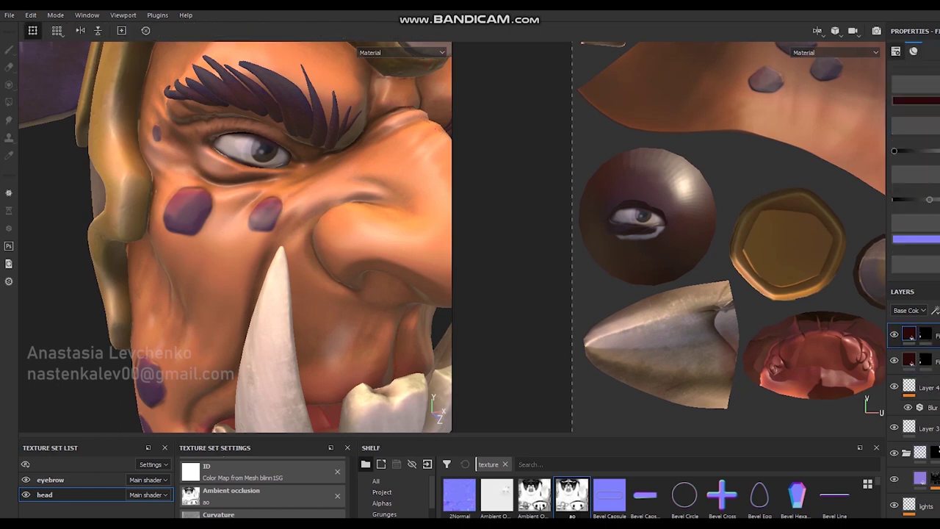
{"action": "key", "text": "2"}
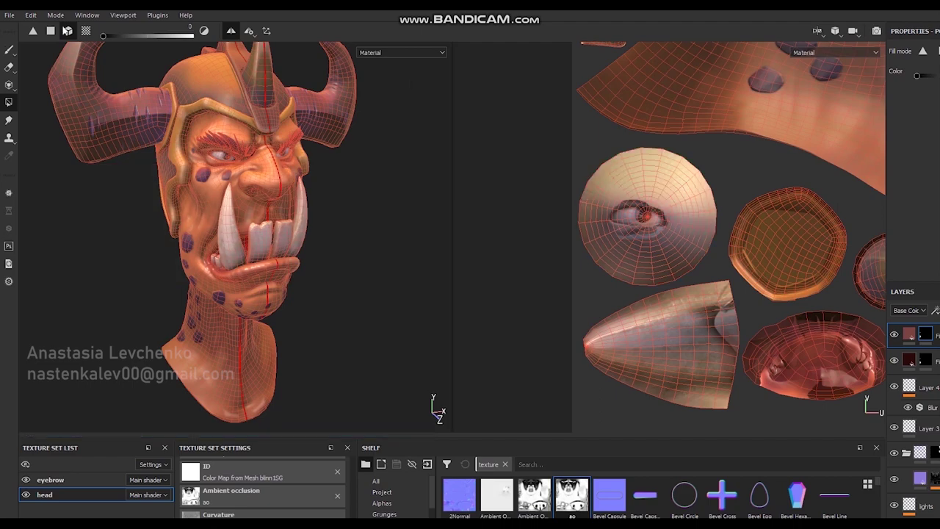
Dab red tint at the eye corner with a smaller brush and widen the 3D view.
{"action": "key", "text": "bracketleft"}
{"action": "left_click_drag", "start_coordinate": [316, 180], "coordinate": [303, 194], "text": "alt"}
{"action": "left_click", "coordinate": [302, 195]}
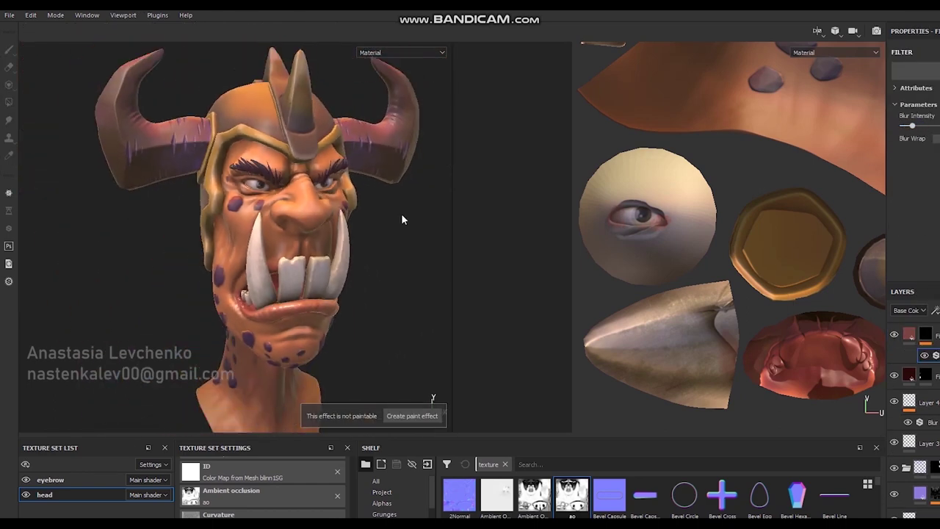
{"action": "left_click_drag", "start_coordinate": [453, 218], "coordinate": [783, 240]}
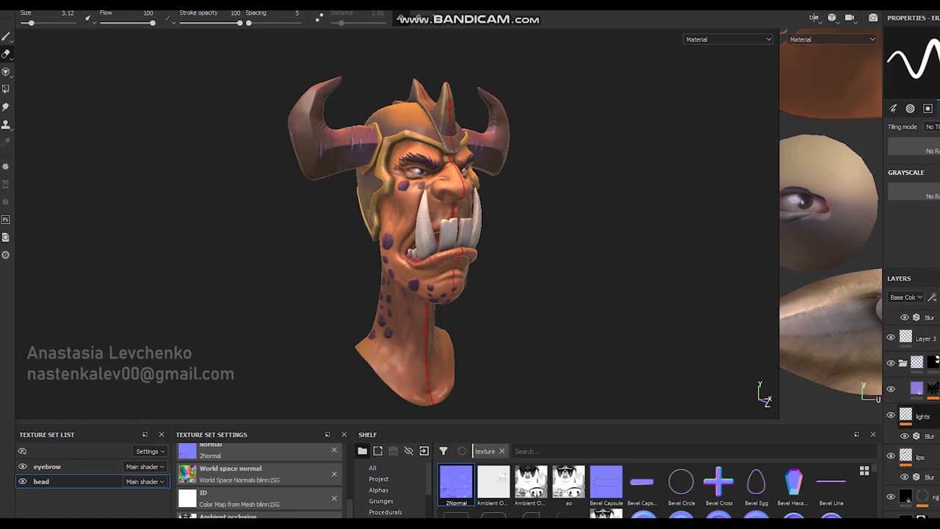
Select the eyebrow layer's Blur filter and lower its Blur Intensity to the minimum.
{"action": "left_click", "coordinate": [927, 435]}
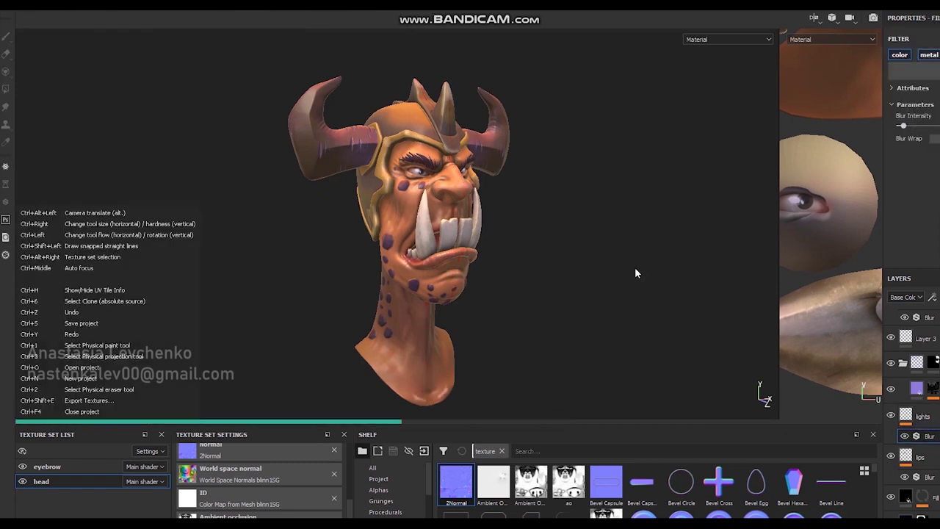
{"action": "left_click_drag", "start_coordinate": [404, 197], "coordinate": [459, 273], "text": "alt"}
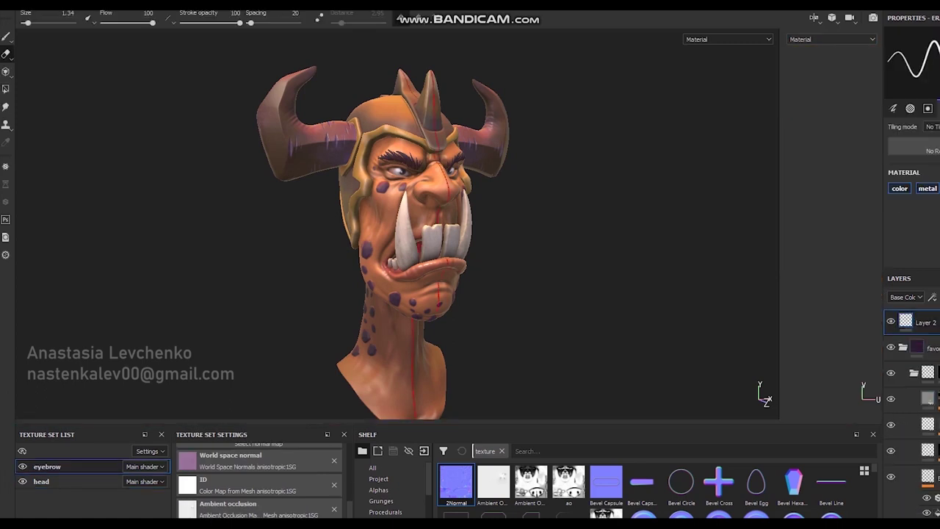
{"action": "scroll", "coordinate": [395, 152], "scroll_direction": "up", "scroll_amount": 5}
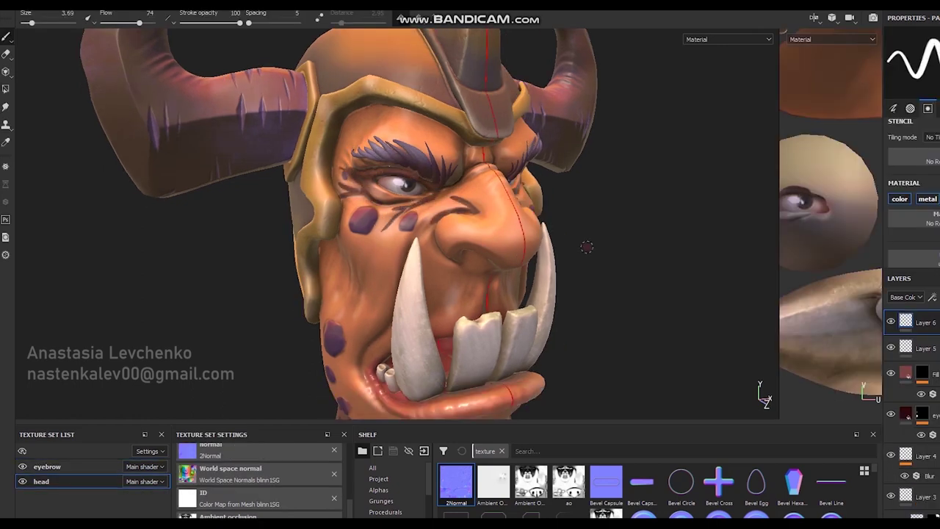
{"action": "mouse_move", "coordinate": [587, 247]}
{"action": "left_mouse_down", "text": "alt"}
{"action": "mouse_move", "coordinate": [482, 201]}
{"action": "mouse_move", "coordinate": [412, 183]}
{"action": "left_mouse_up", "text": "alt"}
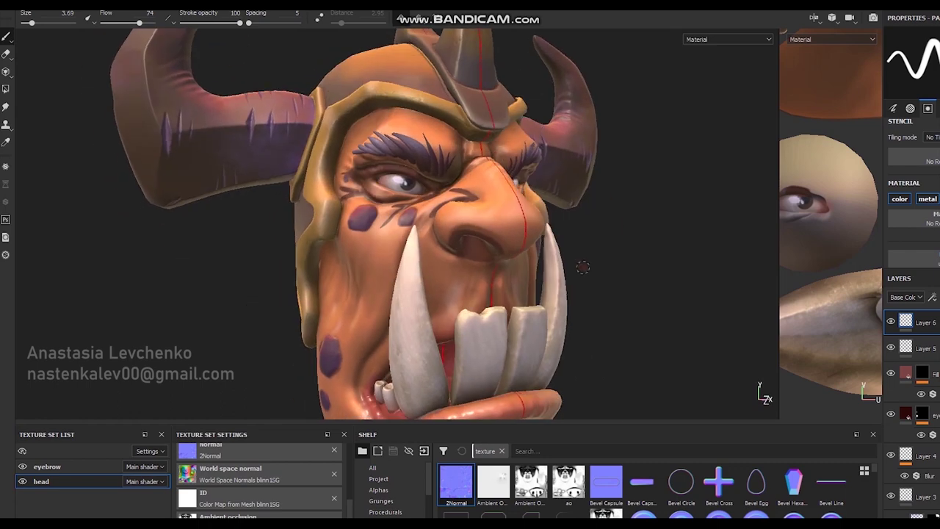
{"action": "left_click_drag", "start_coordinate": [904, 129], "coordinate": [899, 126]}
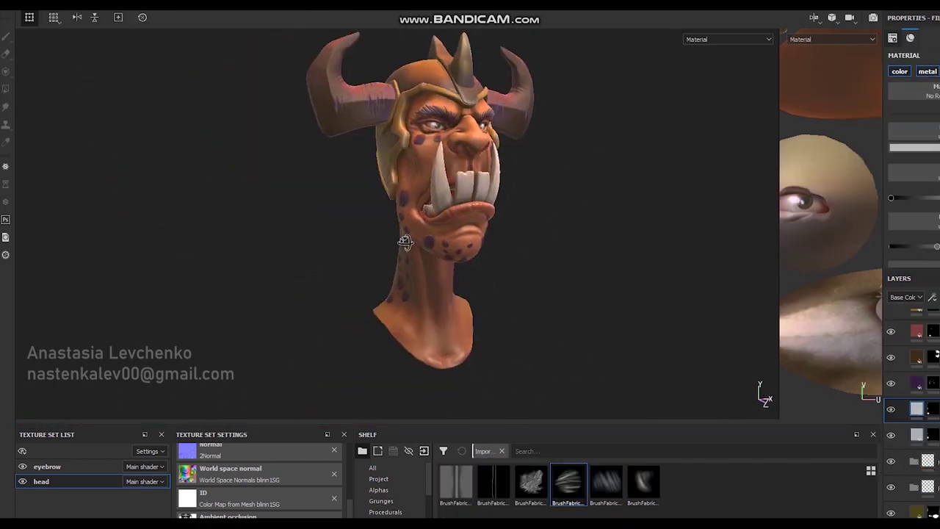
Raise a parameter value on the lower layer to strengthen the effect.
{"action": "mouse_move", "coordinate": [465, 255]}
{"action": "left_mouse_down", "text": "alt"}
{"action": "mouse_move", "coordinate": [455, 165]}
{"action": "mouse_move", "coordinate": [473, 167]}
{"action": "left_mouse_up", "text": "alt"}
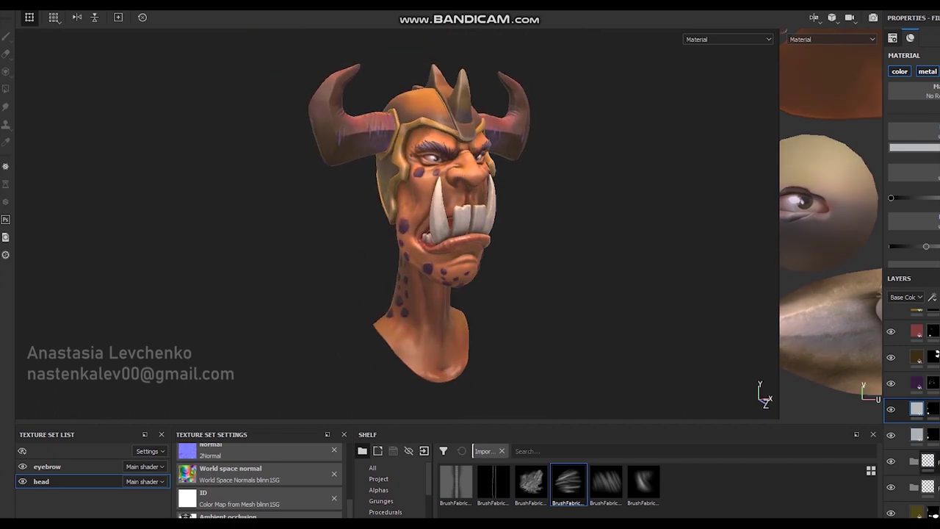
{"action": "left_click", "coordinate": [915, 512]}
{"action": "left_click_drag", "start_coordinate": [890, 121], "coordinate": [922, 122]}
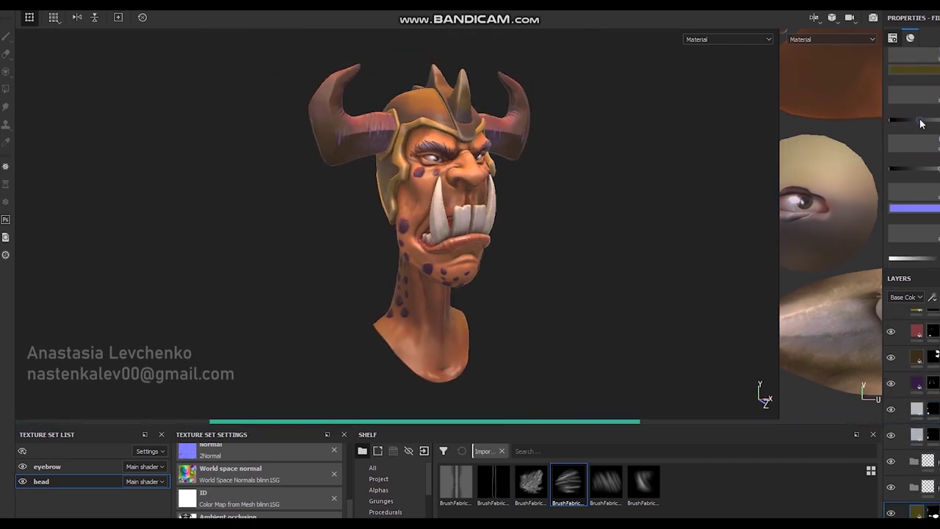
{"action": "left_click", "coordinate": [933, 120]}
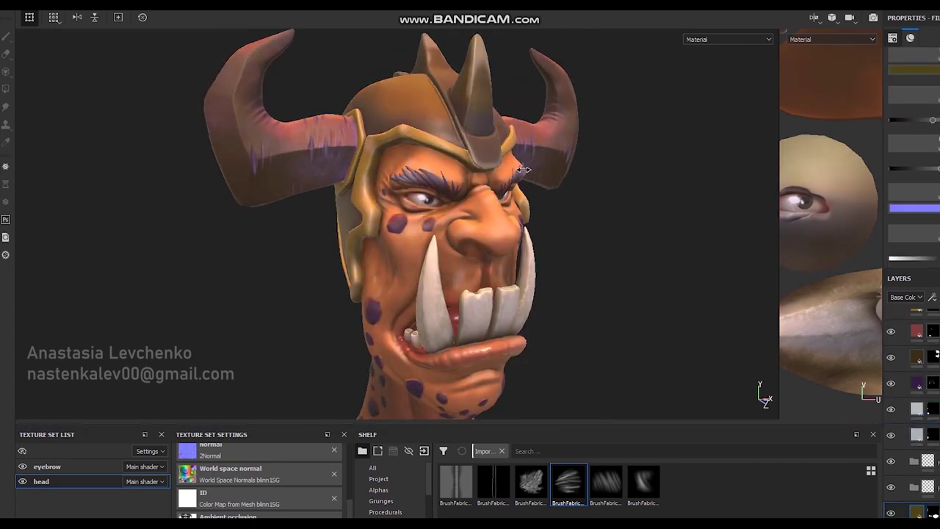
Open the edge-wear mask's generator settings and inspect the worn helmet and horn edges.
{"action": "mouse_move", "coordinate": [456, 184]}
{"action": "left_mouse_down", "text": "alt"}
{"action": "mouse_move", "coordinate": [509, 135]}
{"action": "mouse_move", "coordinate": [501, 218]}
{"action": "left_mouse_up", "text": "alt"}
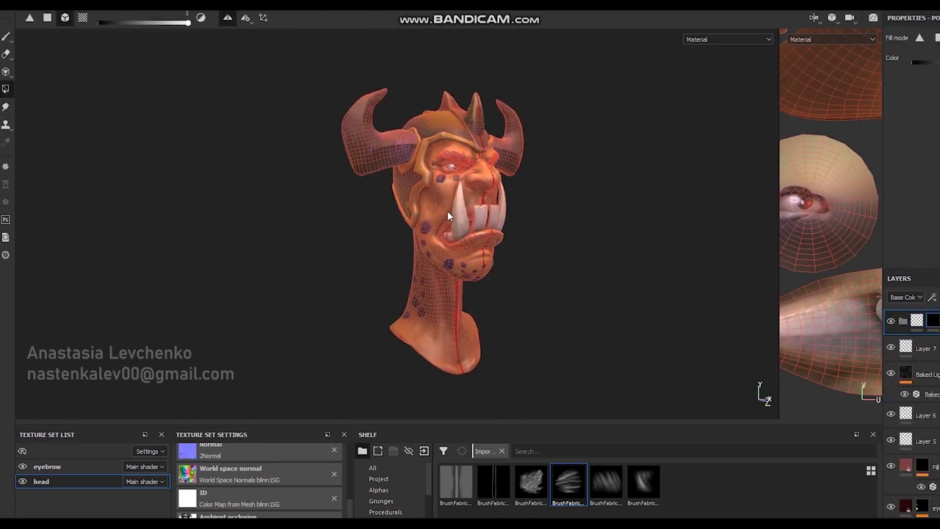
{"action": "left_click_drag", "start_coordinate": [447, 211], "coordinate": [419, 138], "text": "alt"}
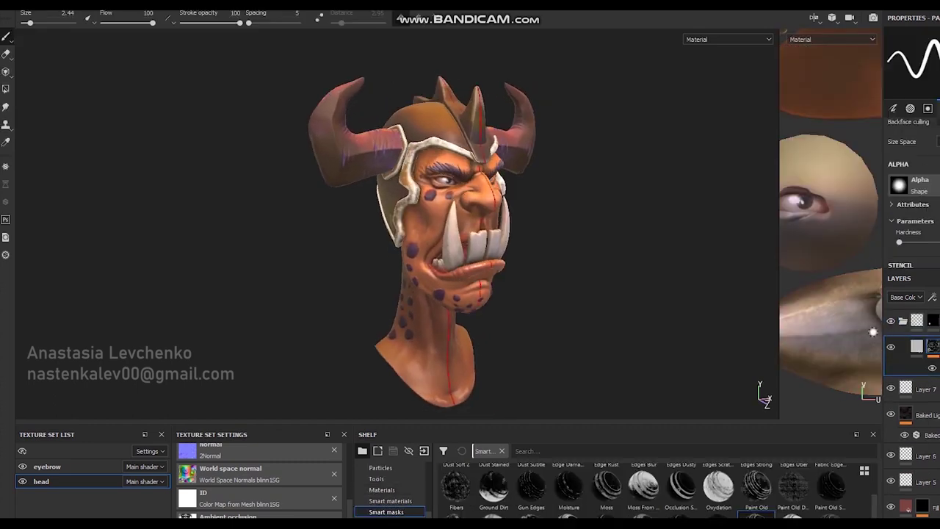
{"action": "left_click", "coordinate": [934, 368]}
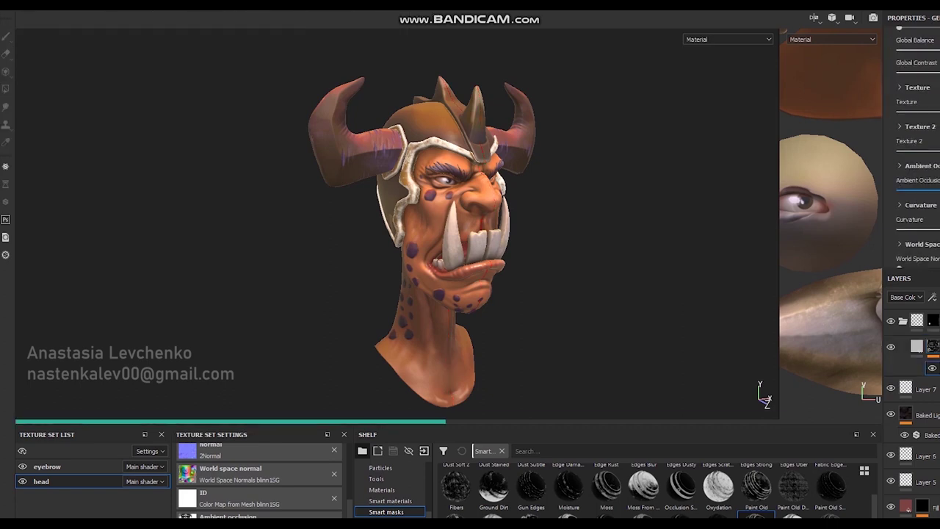
{"action": "scroll", "coordinate": [934, 150], "scroll_direction": "up", "scroll_amount": 3}
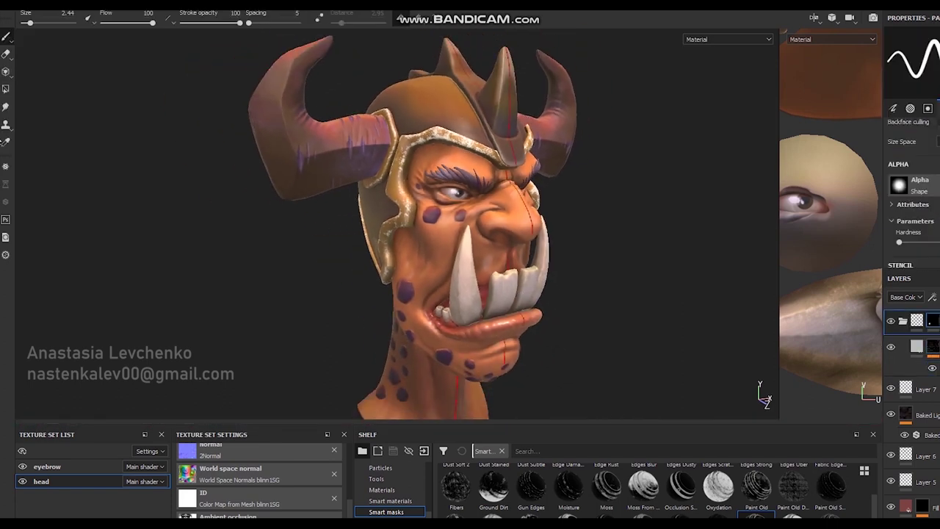
{"action": "scroll", "coordinate": [415, 168], "scroll_direction": "up", "scroll_amount": 5}
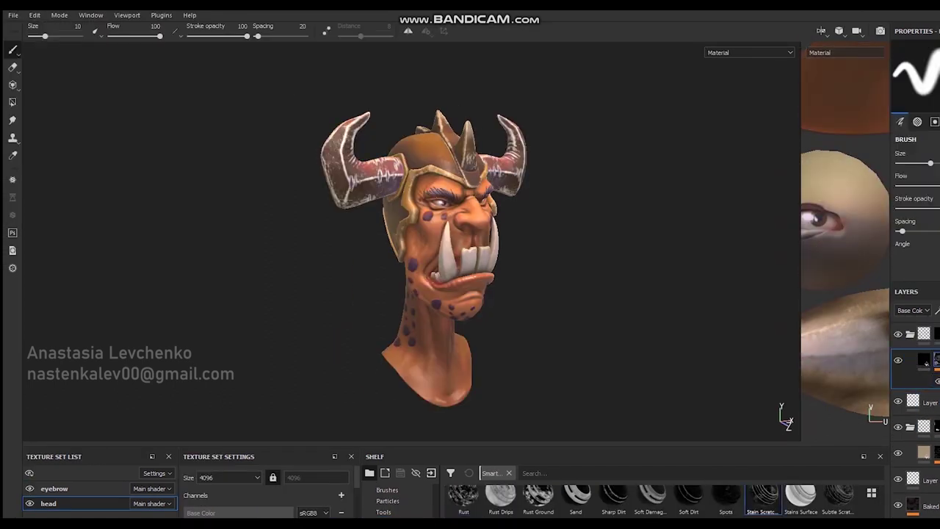
Lower the horn edge-wear generator's Global Contrast.
{"action": "left_click", "coordinate": [937, 381]}
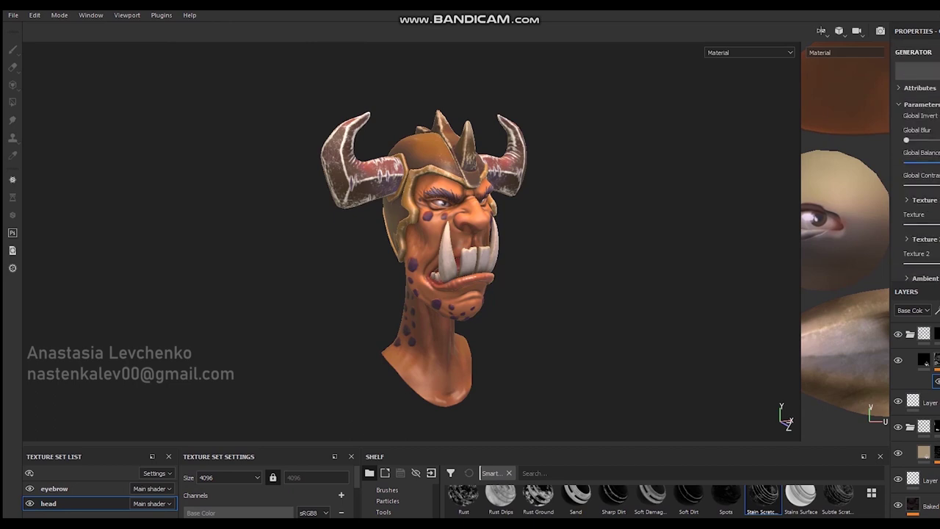
{"action": "left_click", "coordinate": [929, 185]}
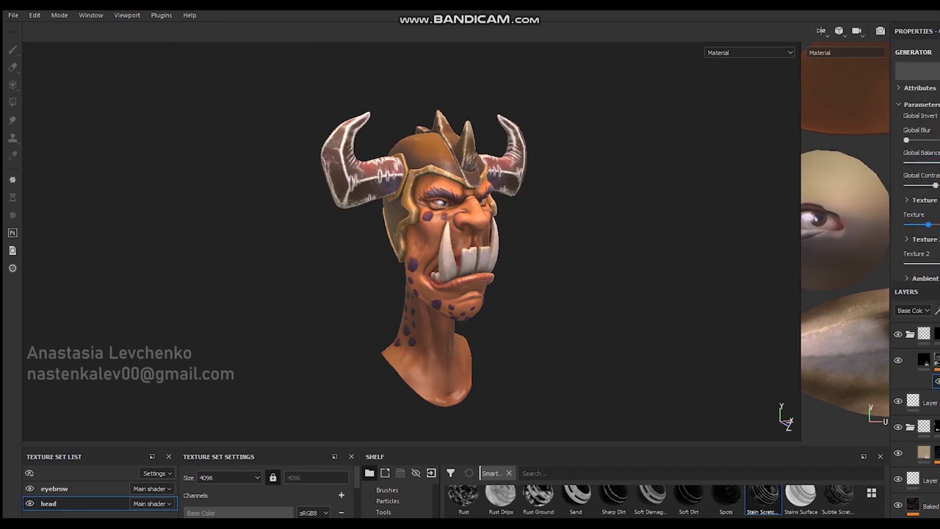
{"action": "scroll", "coordinate": [916, 169], "scroll_direction": "down", "scroll_amount": 3}
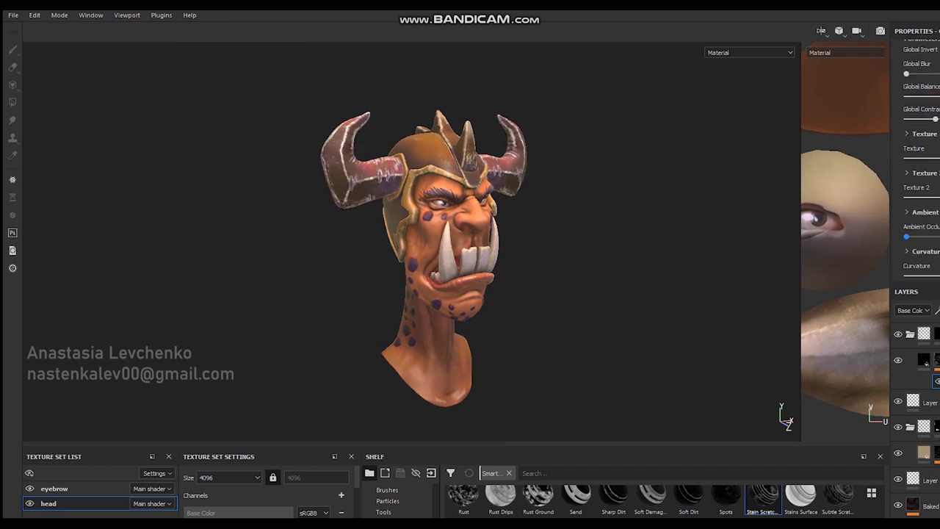
Select the top layer and give the brush a scratch alpha.
{"action": "left_click", "coordinate": [913, 335]}
{"action": "scroll", "coordinate": [440, 220], "scroll_direction": "up", "scroll_amount": 5}
{"action": "left_click_drag", "start_coordinate": [441, 220], "coordinate": [499, 198], "text": "alt"}
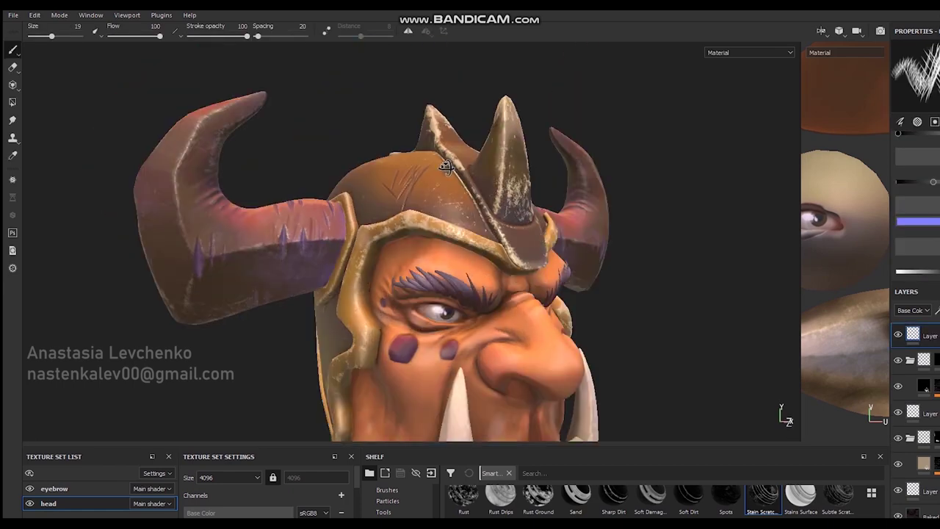
{"action": "scroll", "coordinate": [499, 197], "scroll_direction": "down", "scroll_amount": 3}
{"action": "scroll", "coordinate": [346, 199], "scroll_direction": "up", "scroll_amount": 3}
{"action": "scroll", "coordinate": [235, 336], "scroll_direction": "up", "scroll_amount": 2}
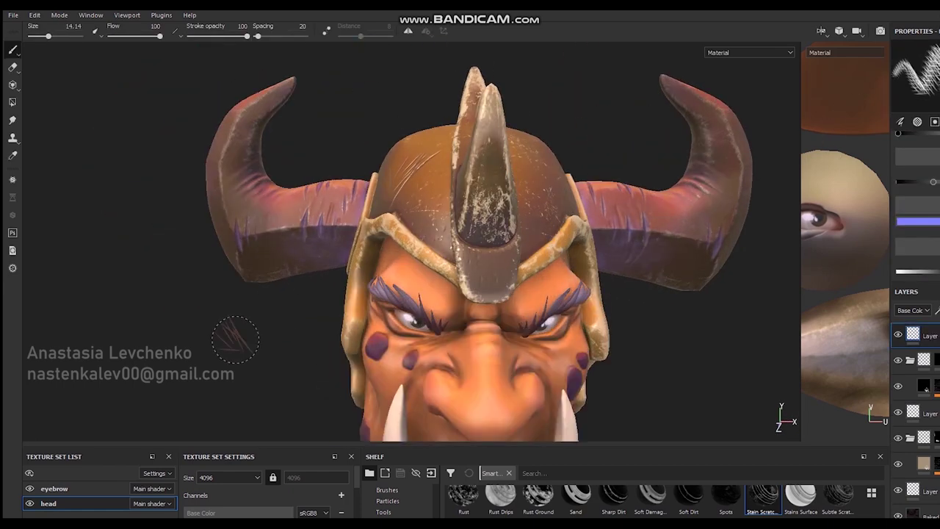
{"action": "scroll", "coordinate": [327, 220], "scroll_direction": "down", "scroll_amount": 3}
{"action": "mouse_move", "coordinate": [327, 220]}
{"action": "left_mouse_down", "text": "alt"}
{"action": "mouse_move", "coordinate": [468, 280]}
{"action": "mouse_move", "coordinate": [602, 272]}
{"action": "left_mouse_up", "text": "alt"}
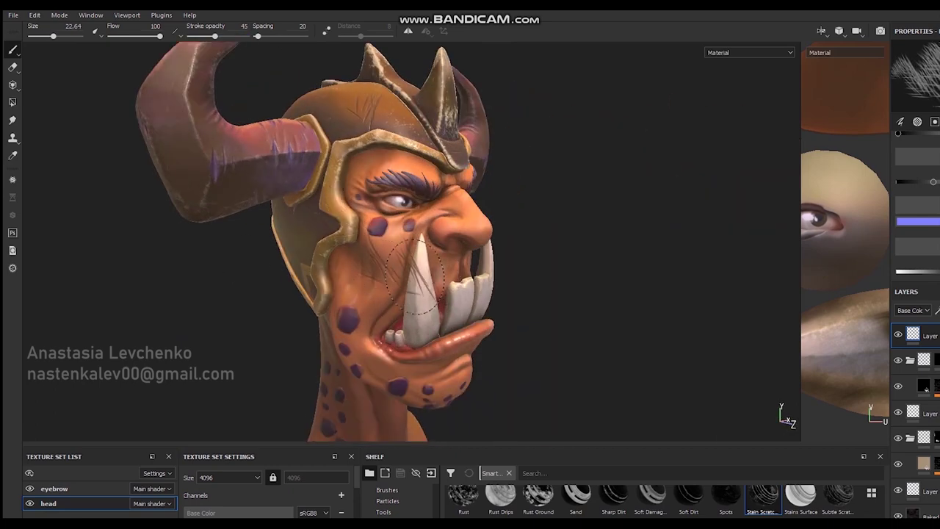
{"action": "left_click", "coordinate": [917, 122]}
{"action": "left_click", "coordinate": [906, 157]}
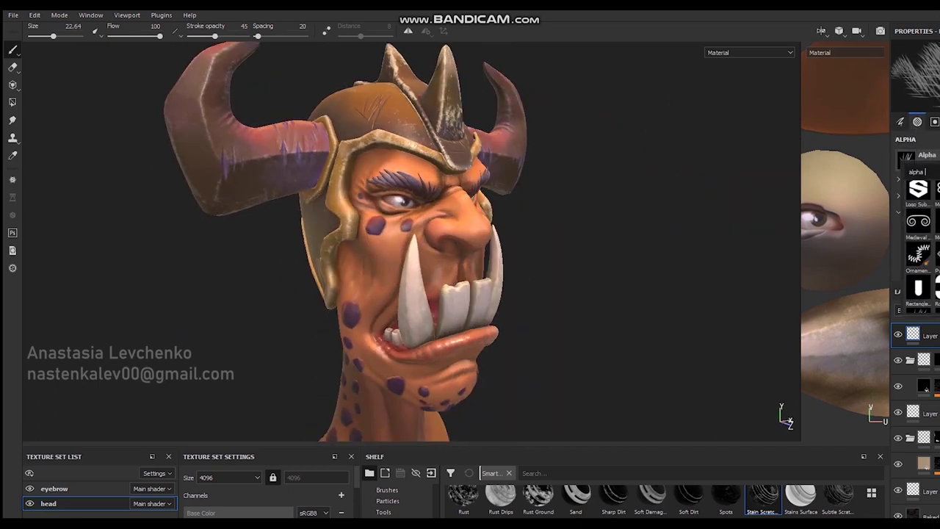
Paint fine scratches near the eye with a smaller brush, erasing touch-ups.
{"action": "left_click_drag", "start_coordinate": [411, 242], "coordinate": [470, 242], "text": "alt"}
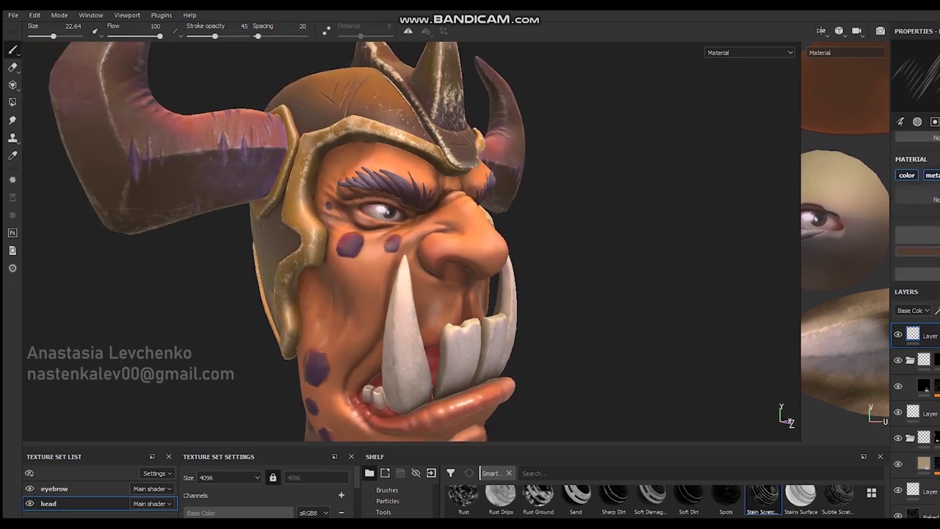
{"action": "left_click_drag", "start_coordinate": [470, 279], "coordinate": [490, 279], "text": "alt"}
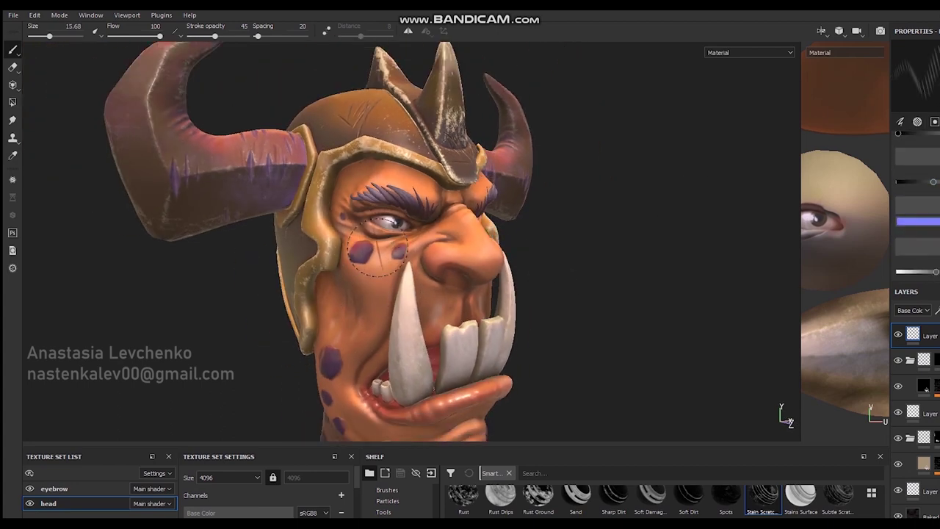
{"action": "left_click_drag", "start_coordinate": [376, 250], "coordinate": [352, 242], "text": "alt"}
{"action": "scroll", "coordinate": [347, 234], "scroll_direction": "up", "scroll_amount": 5}
{"action": "key", "text": "e"}
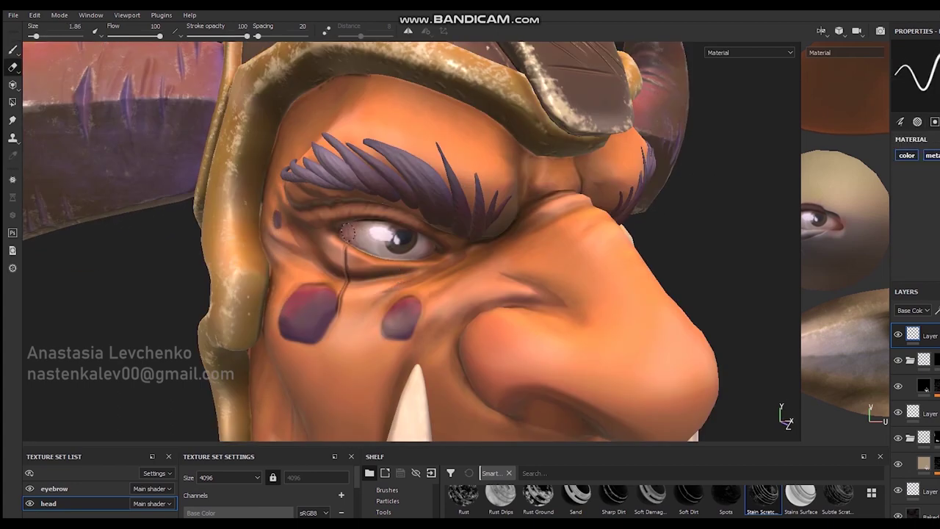
{"action": "scroll", "coordinate": [258, 152], "scroll_direction": "down", "scroll_amount": 5}
{"action": "mouse_move", "coordinate": [259, 152]}
{"action": "left_mouse_down", "text": "alt"}
{"action": "mouse_move", "coordinate": [547, 204]}
{"action": "mouse_move", "coordinate": [514, 202]}
{"action": "left_mouse_up", "text": "alt"}
{"action": "key", "text": "1"}
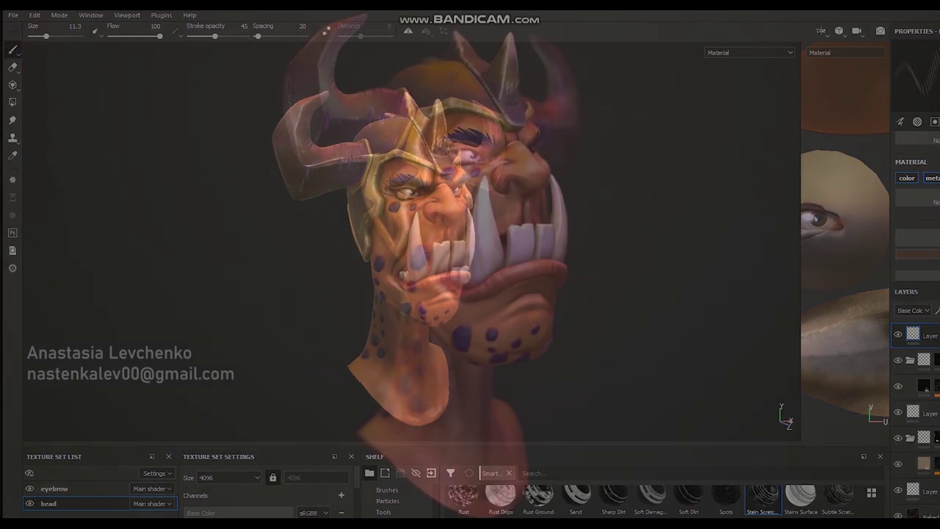